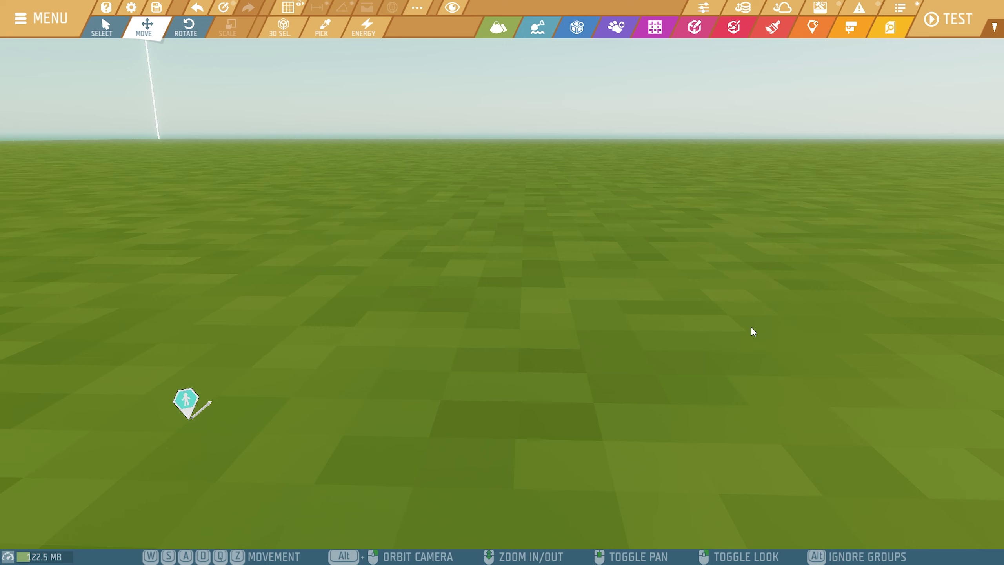
Preview the BF - Pelipark - Lightpole blueprint in the scene as a reference for a lamp post.
key(b)
click(850, 223)
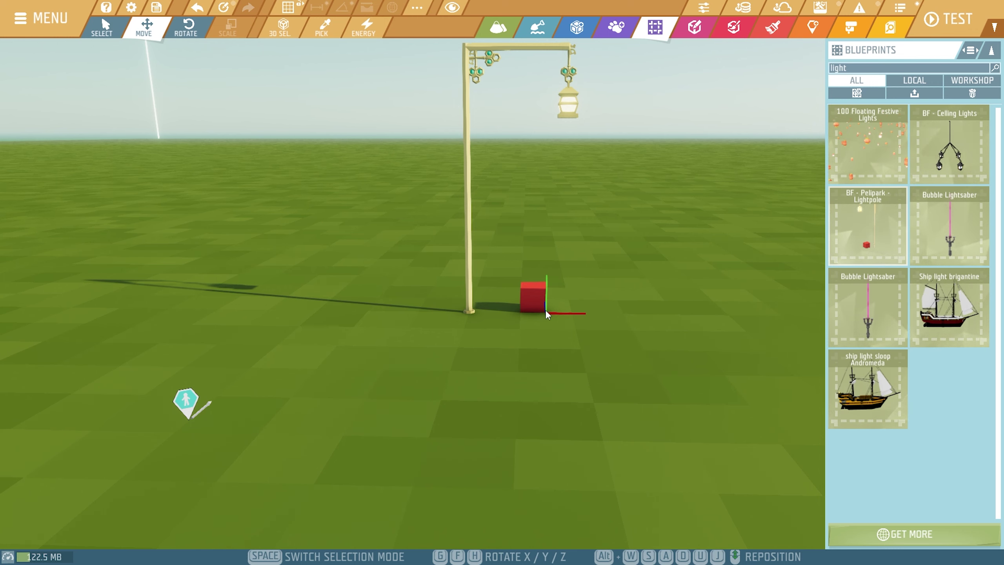
Search the entities for "wood" and show only those allowed in game blueprints.
click(577, 27)
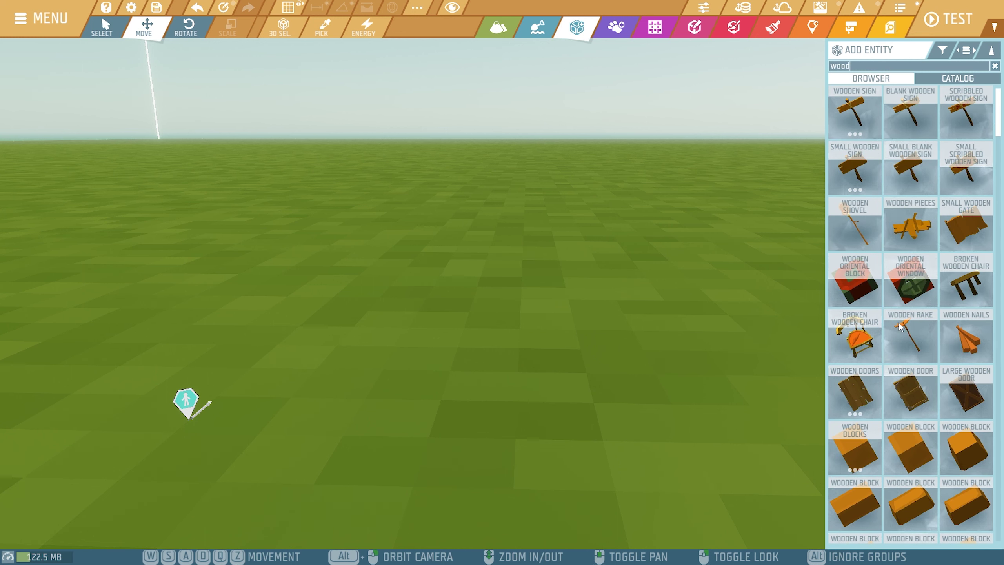
click(943, 43)
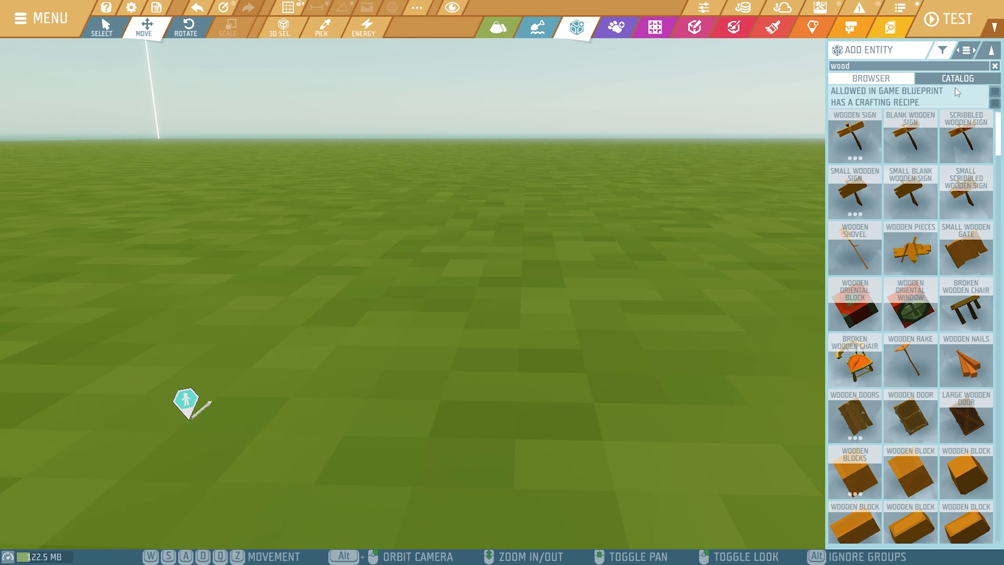
click(995, 91)
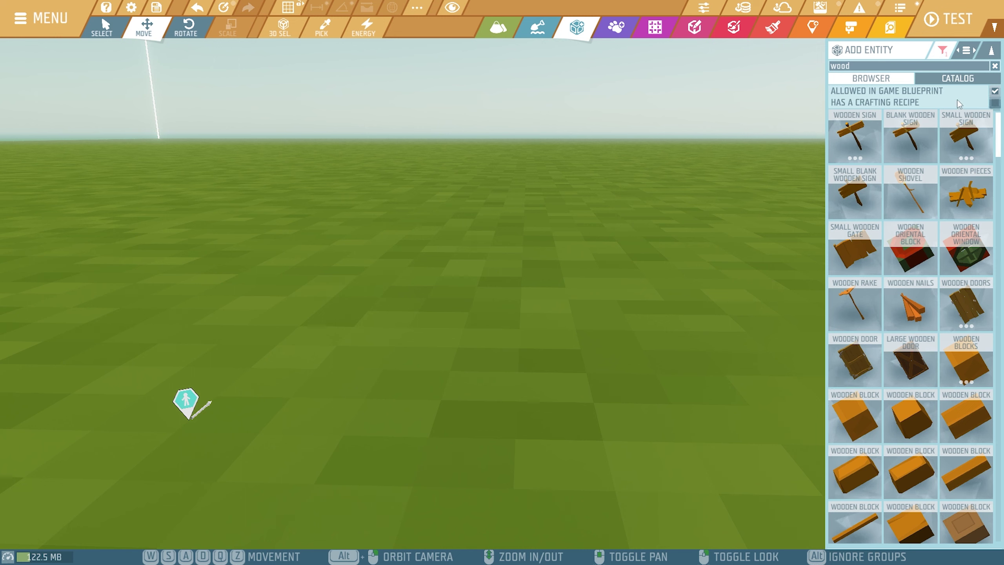
Clear the entity search and look through the Blocks category for blueprint-compatible blocks.
click(961, 78)
click(904, 77)
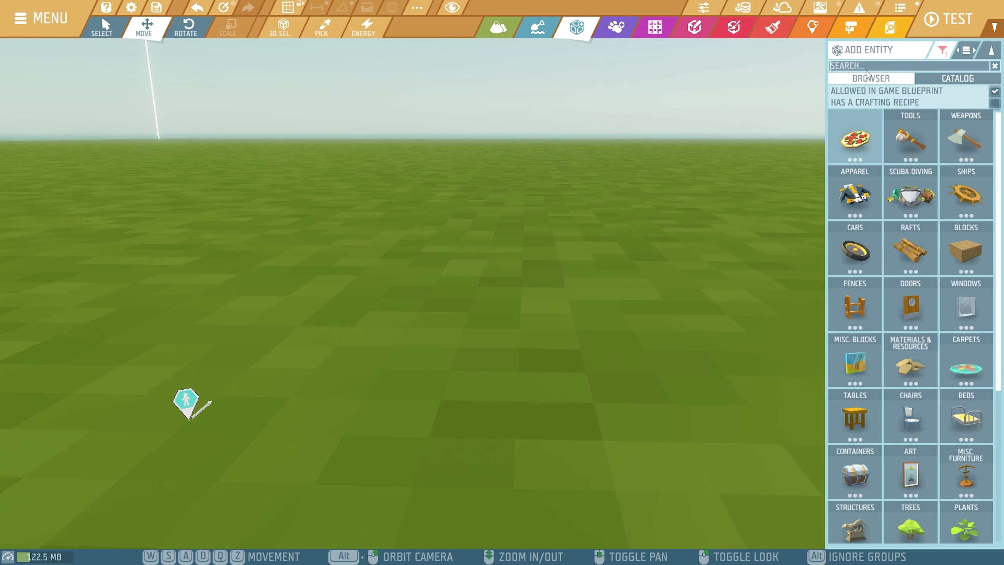
click(959, 236)
scroll(935, 235, down, 7)
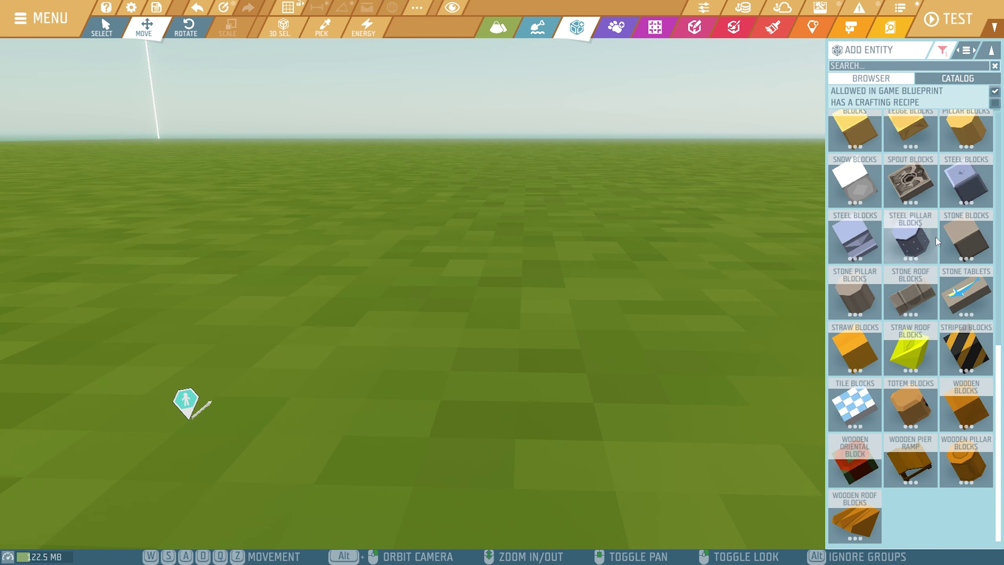
Turn off the Allowed in Game Blueprint filter and search the entities for "festive".
right_click(935, 236)
click(994, 91)
click(915, 66)
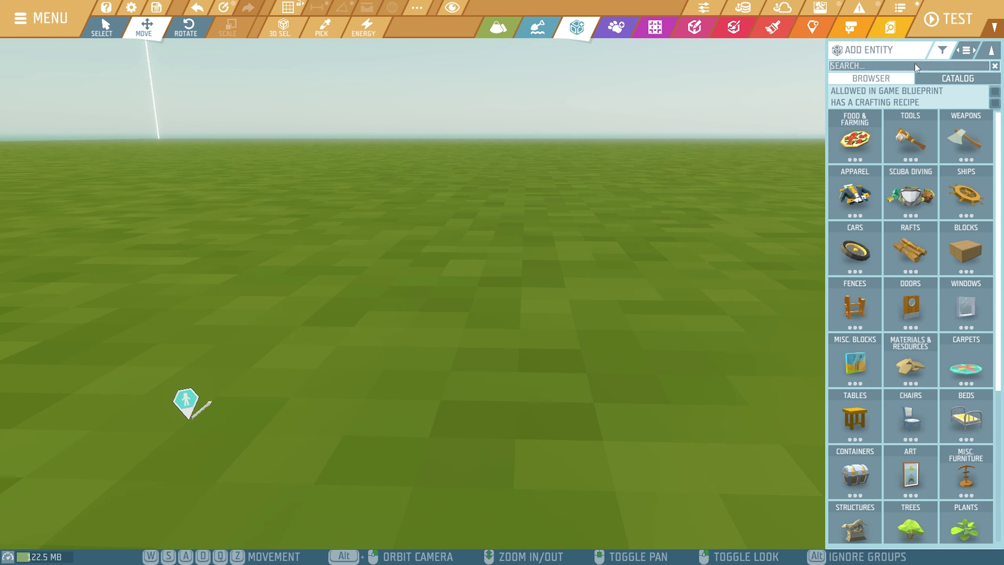
text(festive)
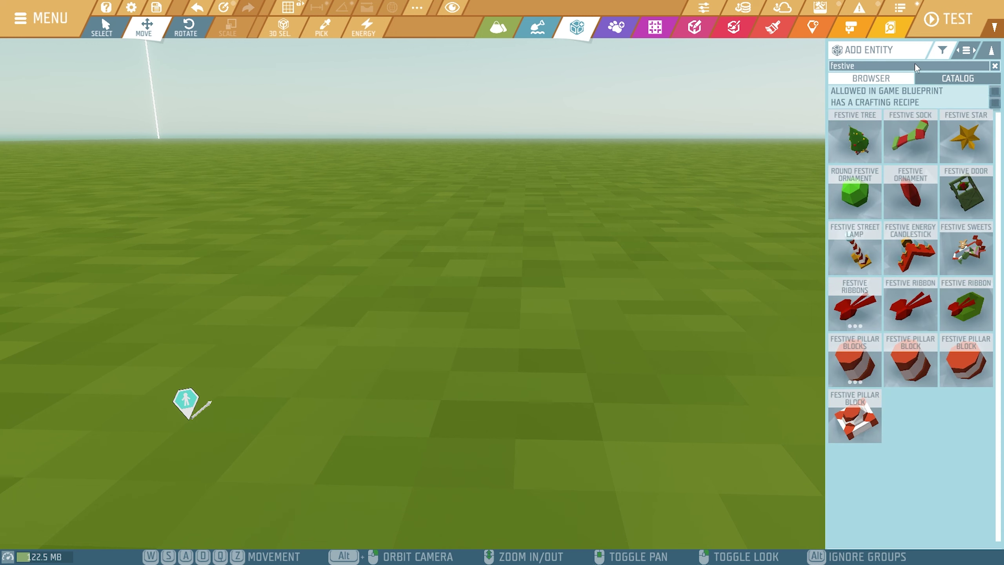
Try out a Festive Pillar Block on the grass in a rotated orientation, then clear the entity search.
click(906, 366)
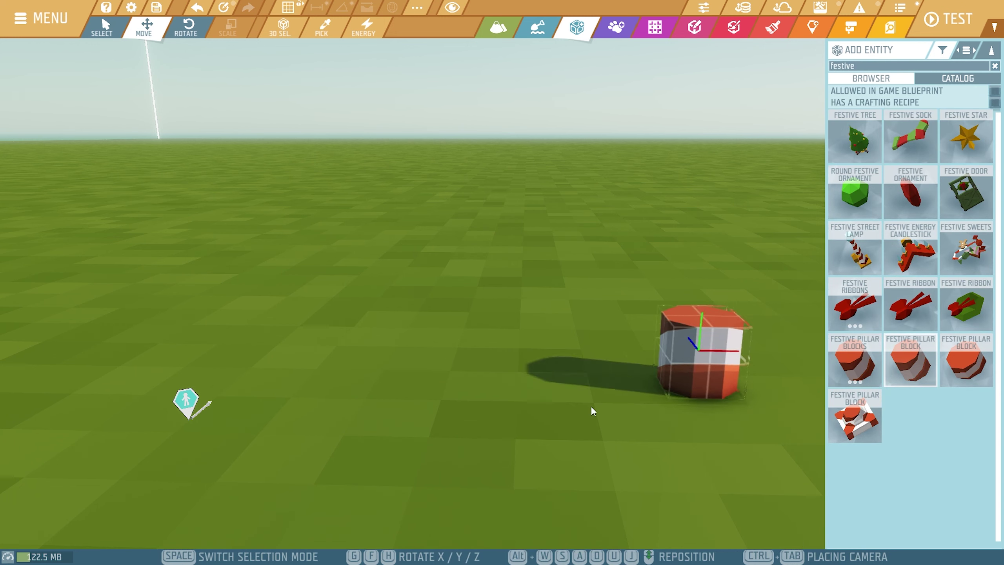
click(502, 423)
key(f)
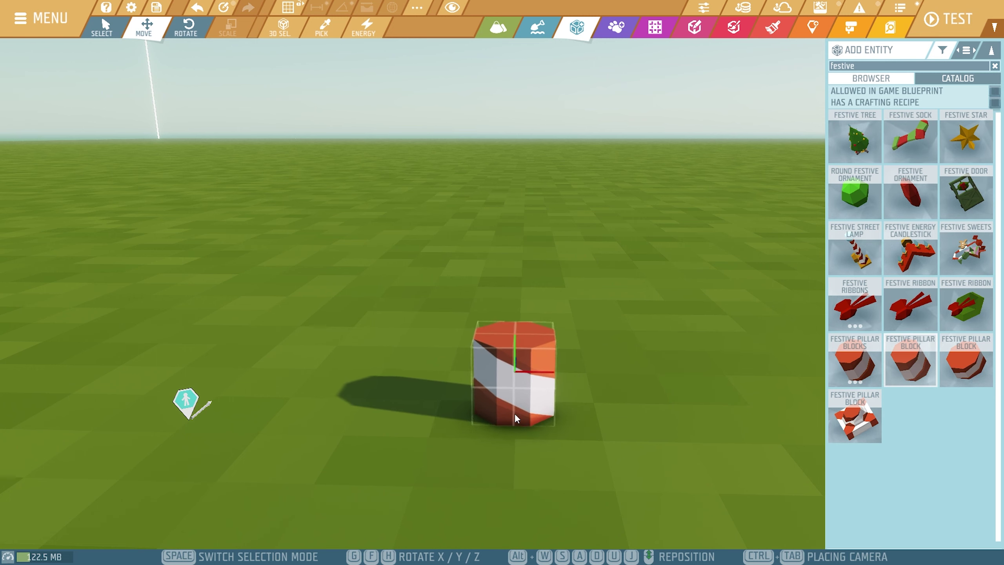
key(Escape)
click(857, 67)
key(BackSpace)
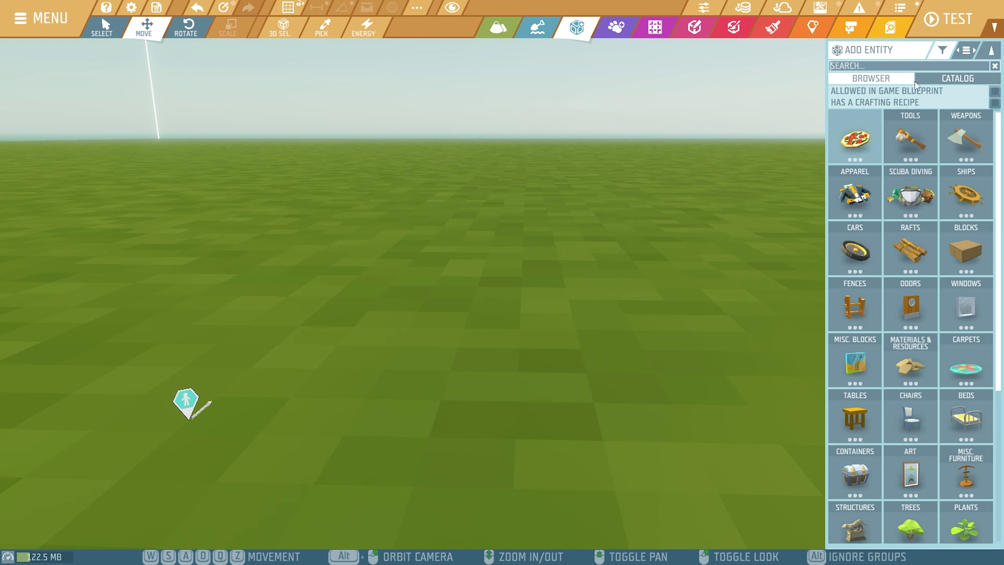
Filter "wood" entities to those allowed in game blueprints and place the tapered Wooden Block on the grass.
click(995, 91)
click(909, 66)
text(wood)
click(911, 415)
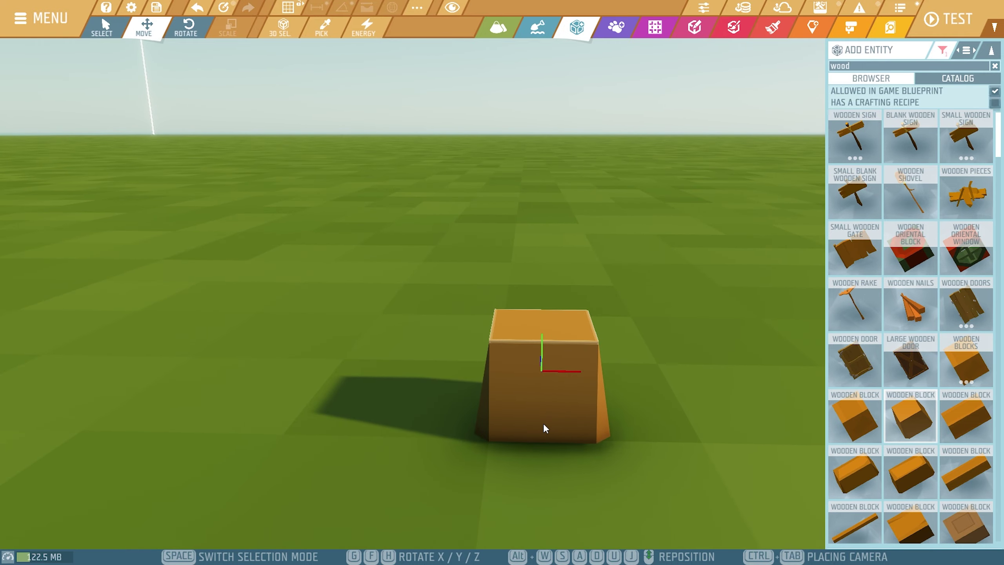
click(544, 429)
Place a Wooden Fence Corner on the grass right beside the wooden block.
right_drag(694, 352, 719, 355)
key(s)
key(a)
drag(786, 318, 628, 332)
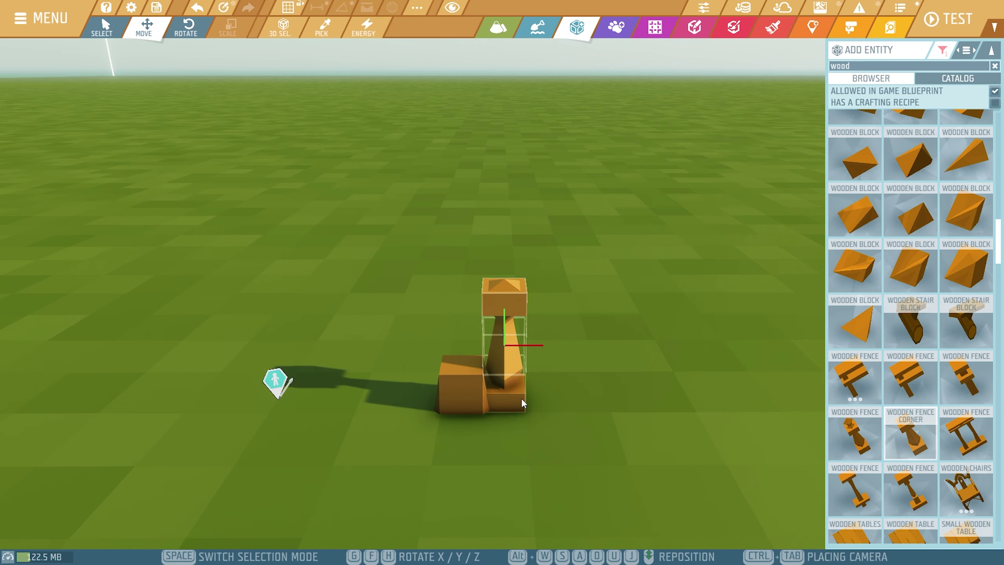
mouse_move(522, 398)
mouse_down()
mouse_move(857, 446)
mouse_move(661, 374)
mouse_move(535, 397)
mouse_up()
Move the fence corner onto the wooden block, at X -52.5 and Y 0.375.
scroll(657, 410, up, 3)
key(space)
key(space)
key(space)
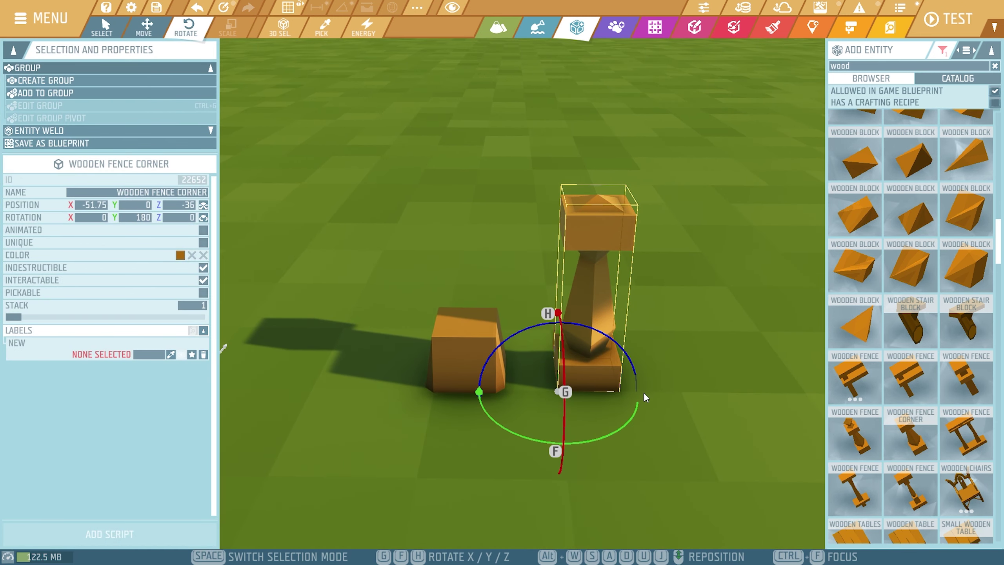
drag(641, 392, 533, 386)
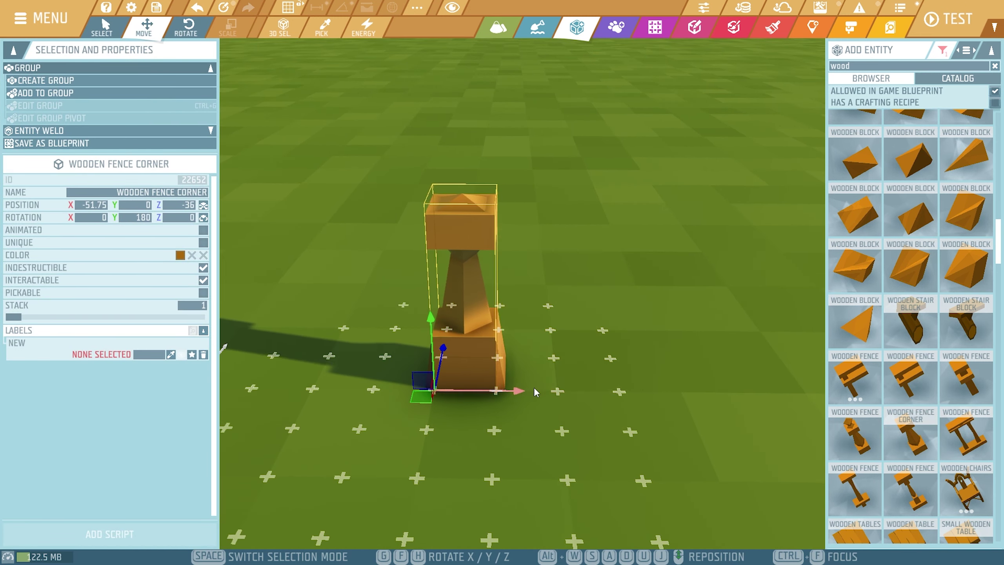
drag(434, 271, 434, 234)
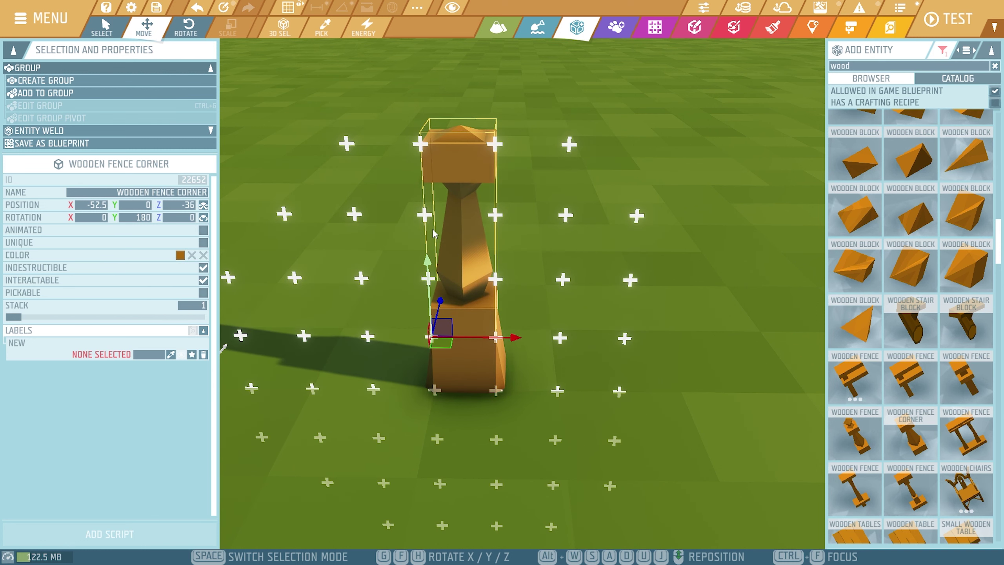
key(x)
key(x)
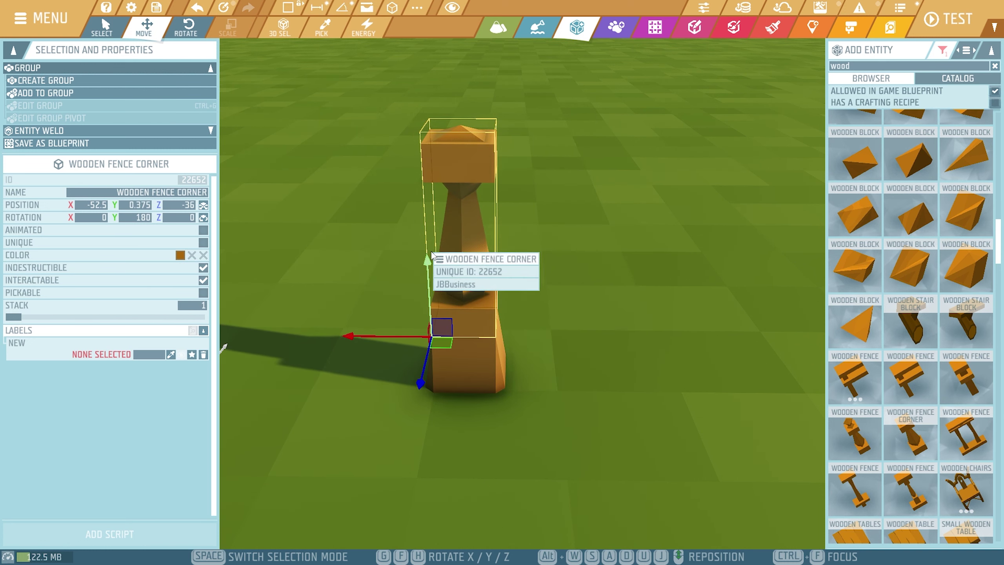
click(646, 343)
Stack two copies of the fence corner on the first one to extend the post, with the middle copy rotated 180° about Z.
right_click(646, 343)
scroll(646, 344, down, 3)
key(a)
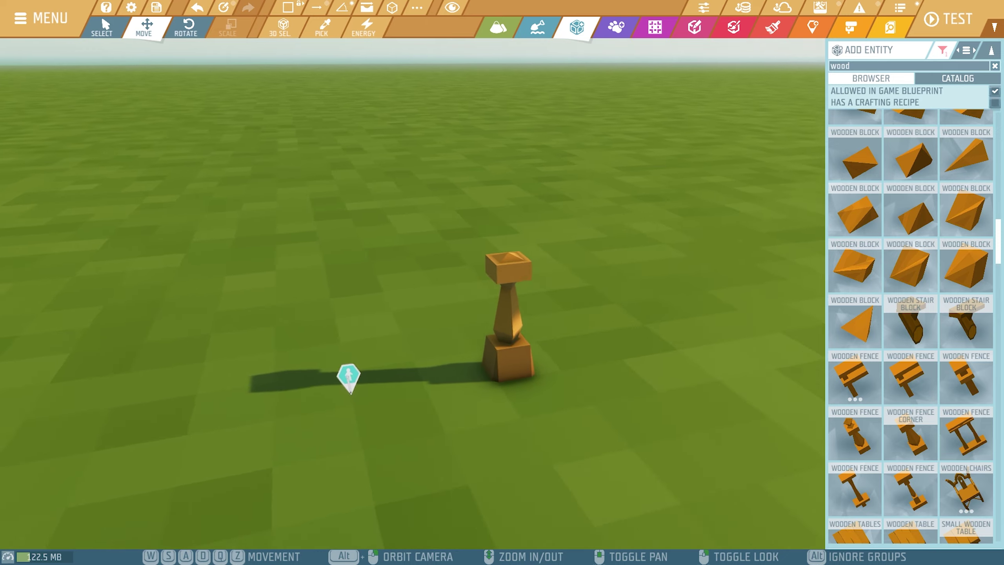
key(w)
key(d)
right_click(646, 343)
scroll(834, 392, down, 5)
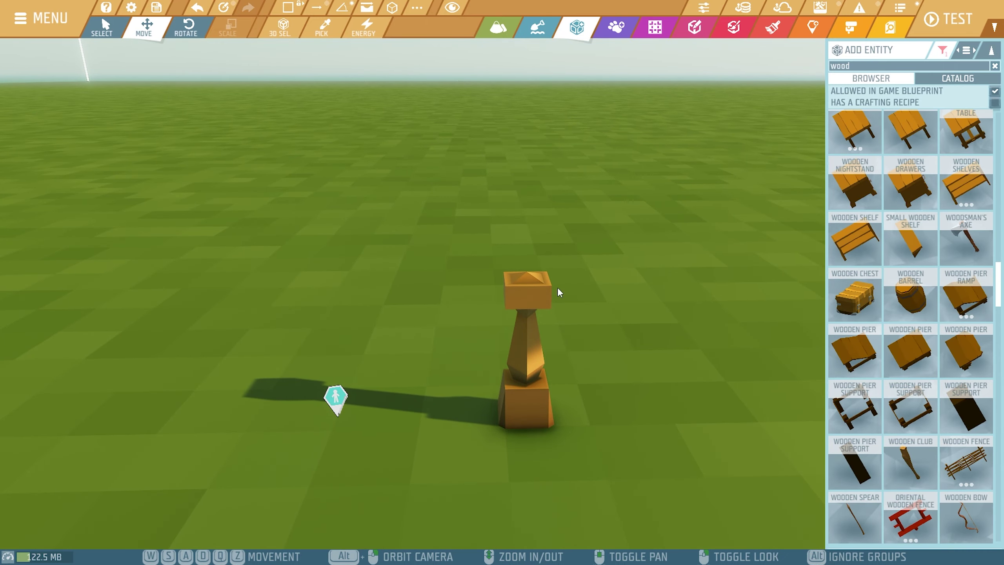
click(552, 288)
key(r)
drag(580, 372, 441, 428)
drag(441, 428, 449, 441)
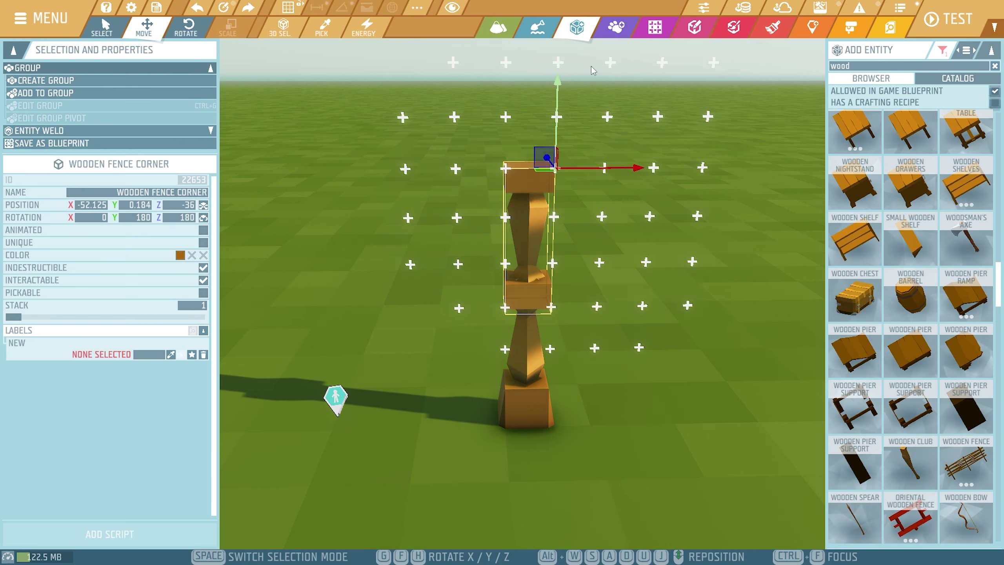
drag(592, 66, 587, 80)
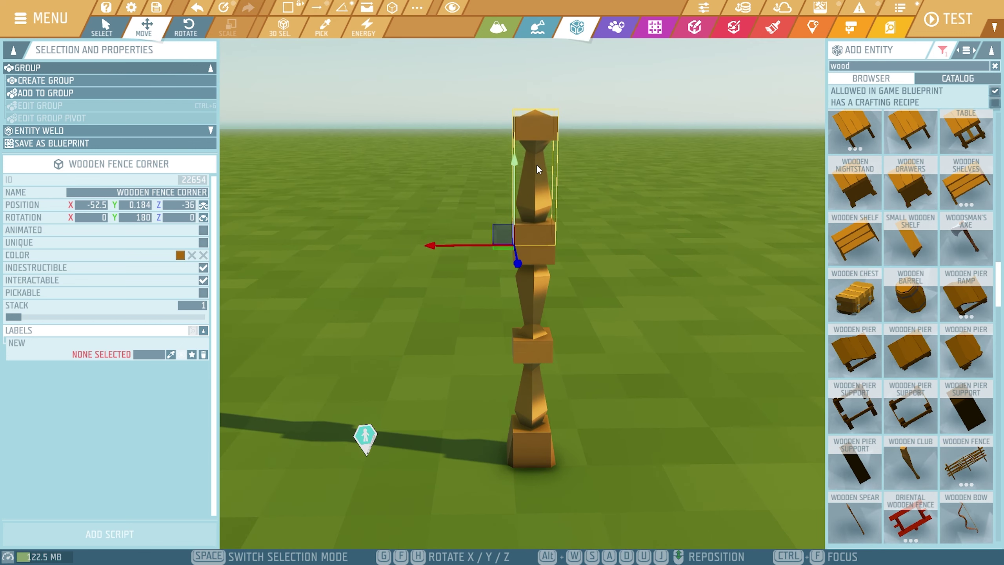
drag(536, 164, 538, 185)
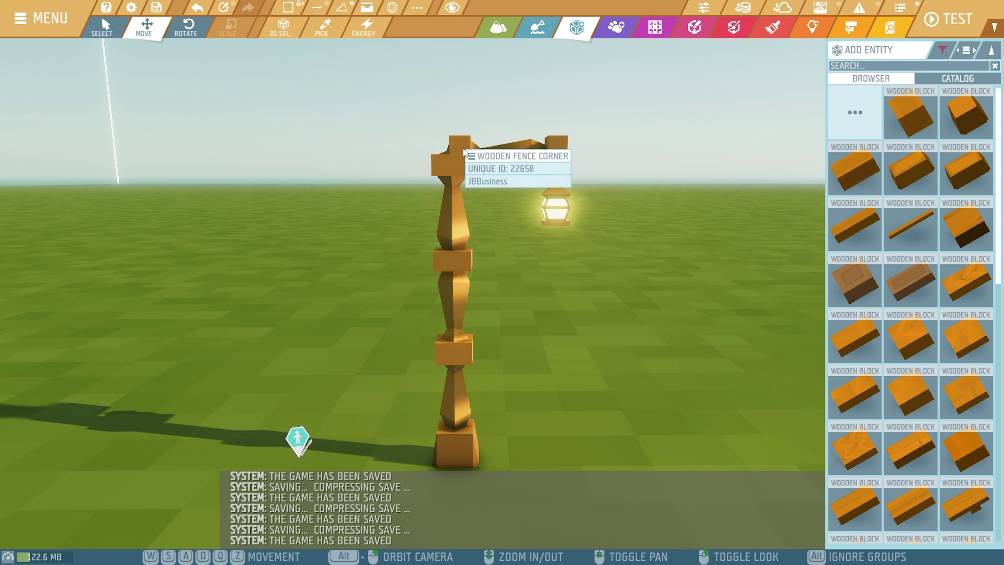
Raise a copy of the base Wooden Block to the top of the post, at Y 3.
scroll(564, 156, up, 8)
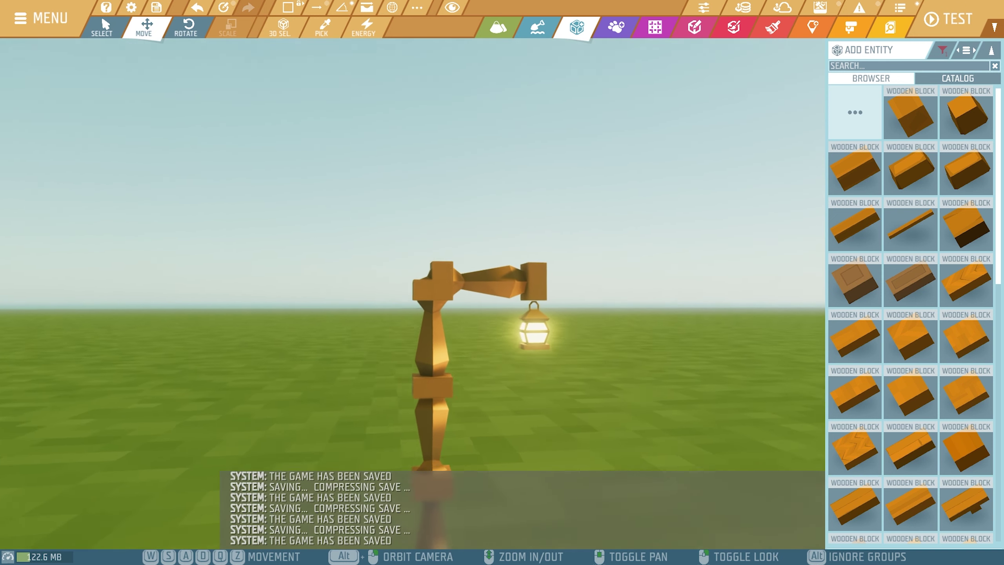
scroll(379, 173, down, 5)
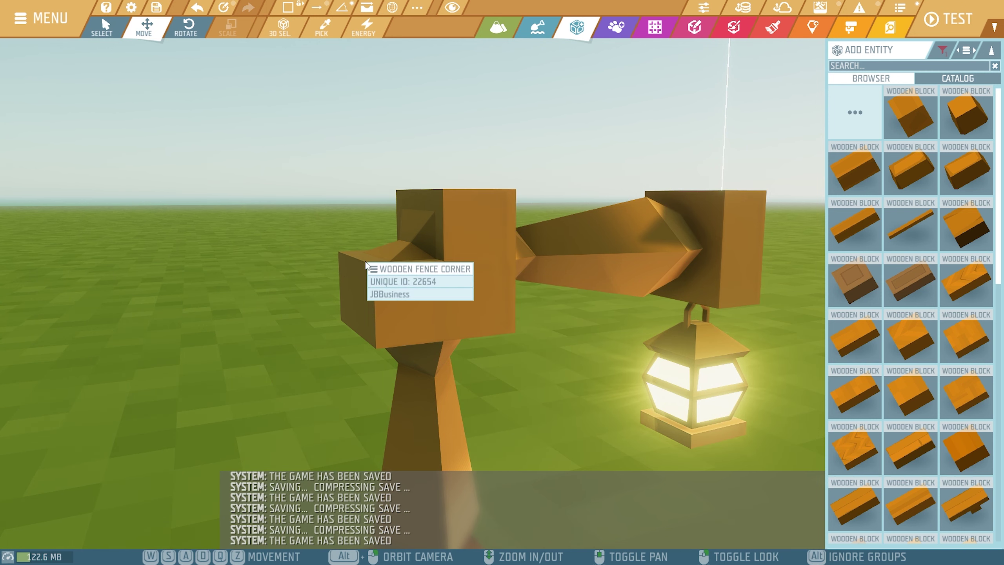
scroll(533, 325, down, 4)
right_drag(533, 326, 525, 474)
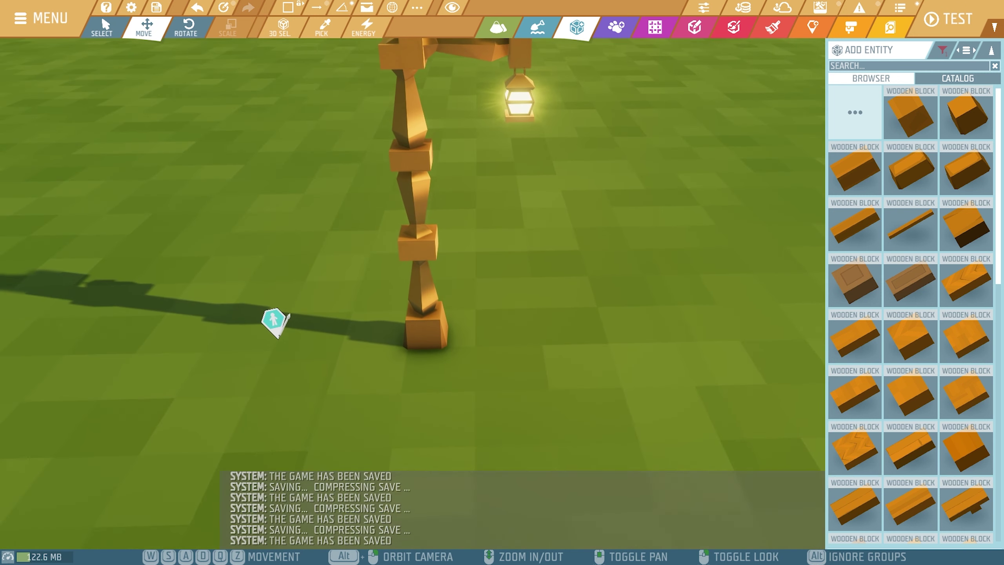
click(508, 455)
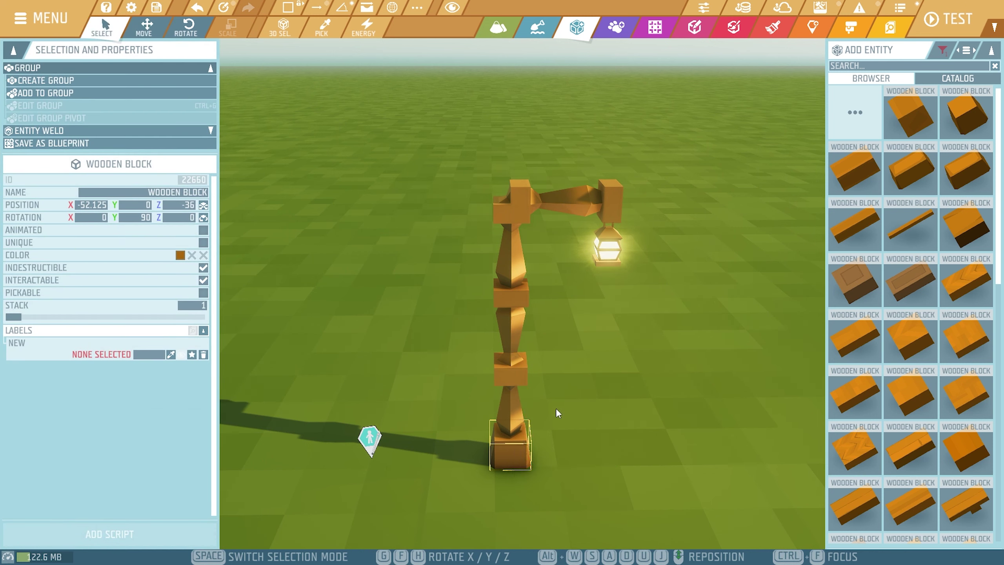
key(w)
drag(533, 407, 534, 128)
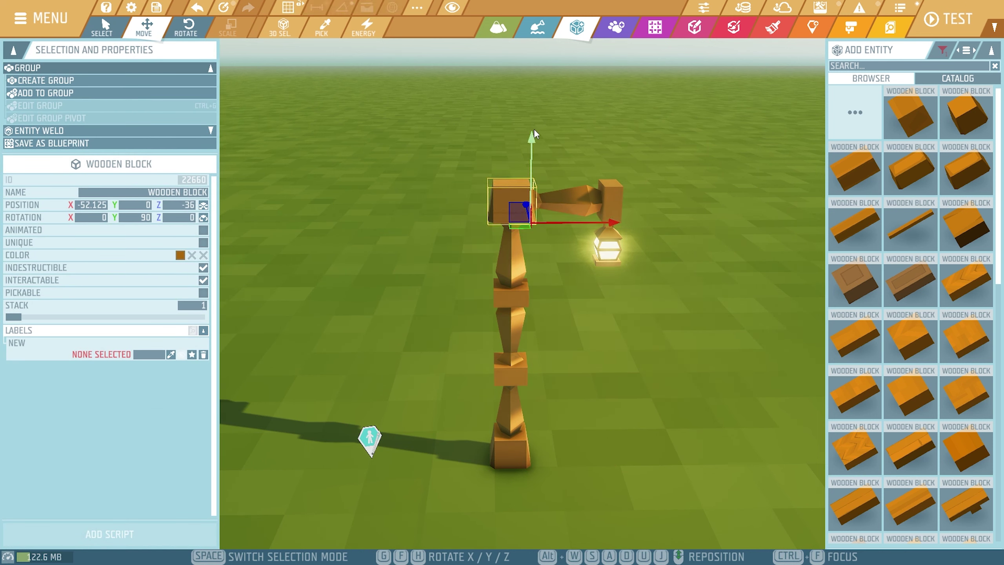
With grid mode disabled, rotate the top block to X 45, Y 270, Z 180 and shift it against the post's head.
click(427, 13)
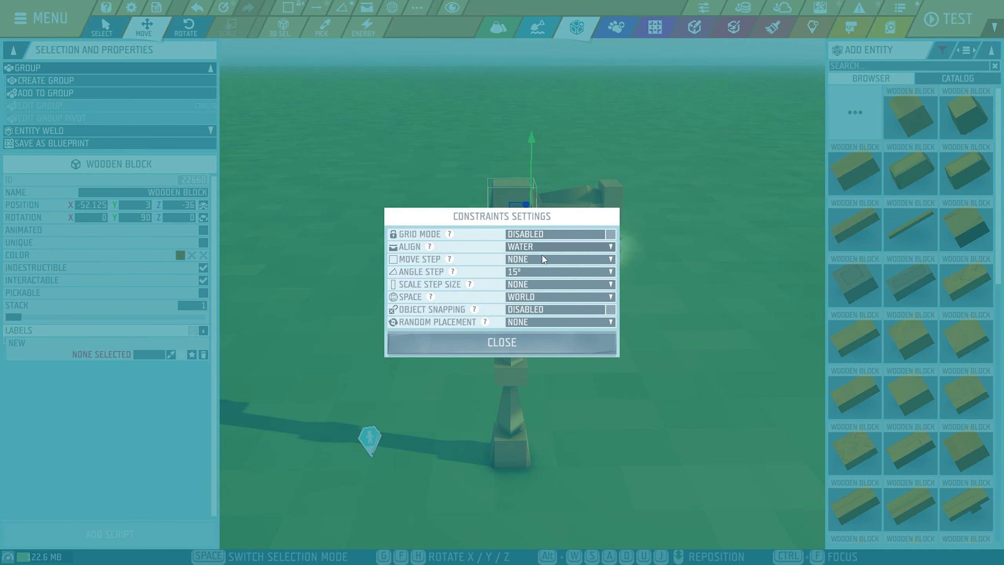
click(549, 337)
key(e)
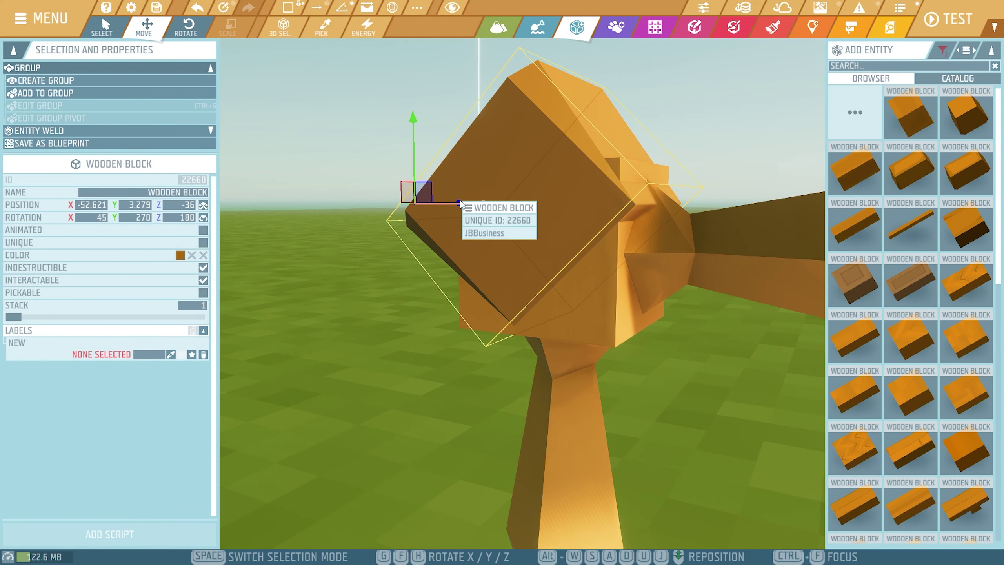
drag(481, 201, 458, 201)
Search the entities for "horse" and place an Old Horseshoe on the arm's end block above the lantern.
right_drag(499, 205, 543, 213)
key(s)
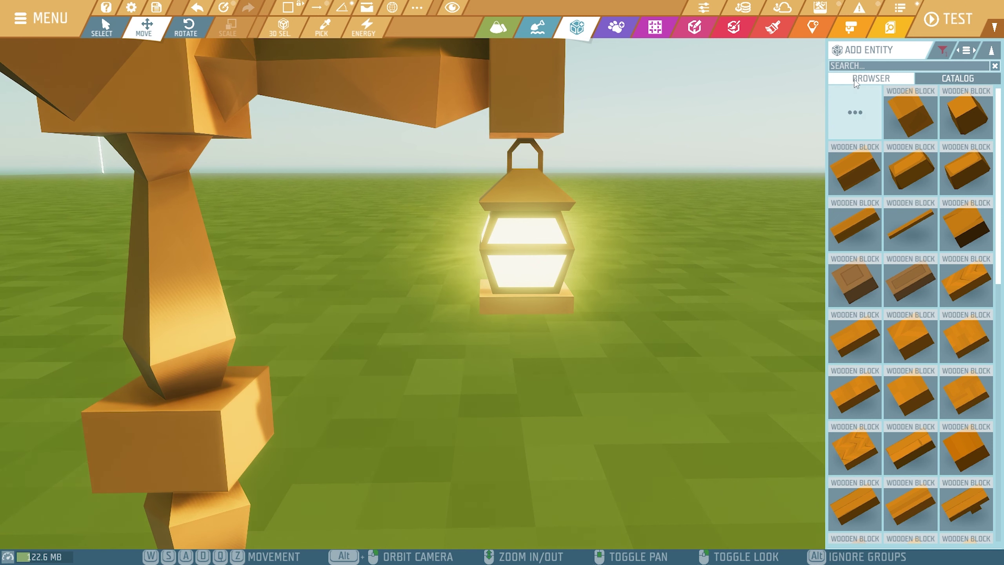
click(865, 68)
text(horse)
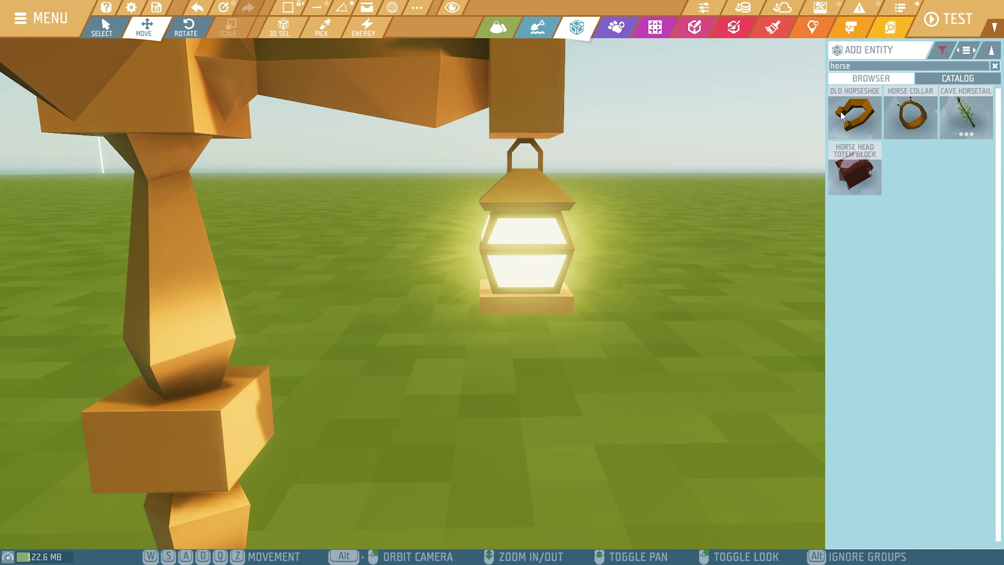
click(854, 114)
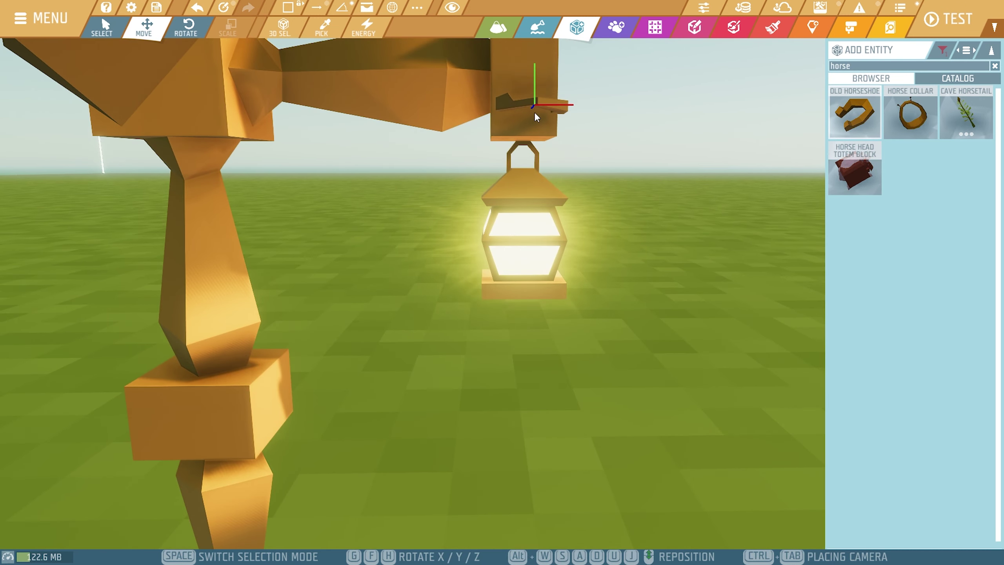
click(532, 122)
Rotate the Old Horseshoe upright, to 90° about Z, and get it ready for moving.
right_click(635, 179)
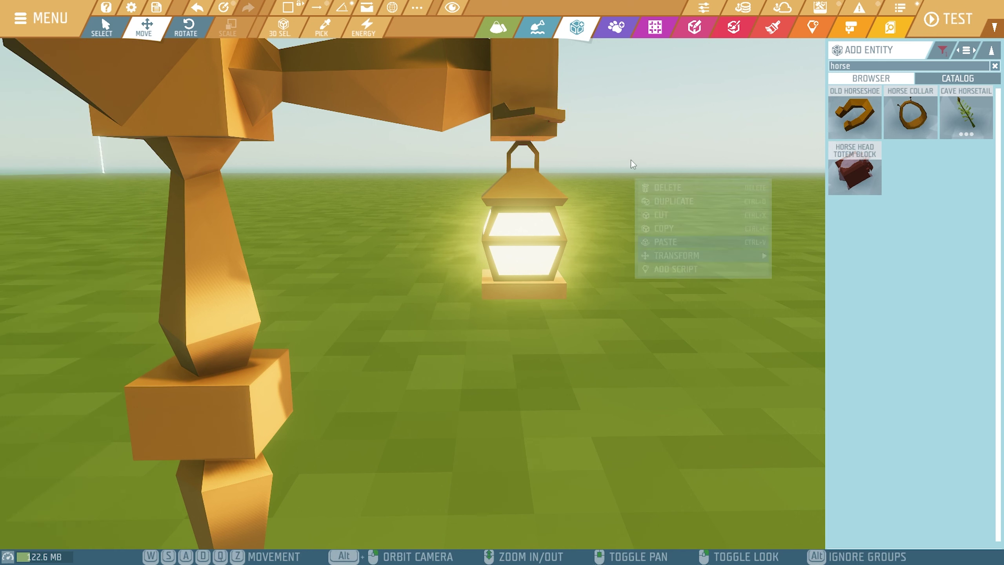
click(556, 116)
key(space)
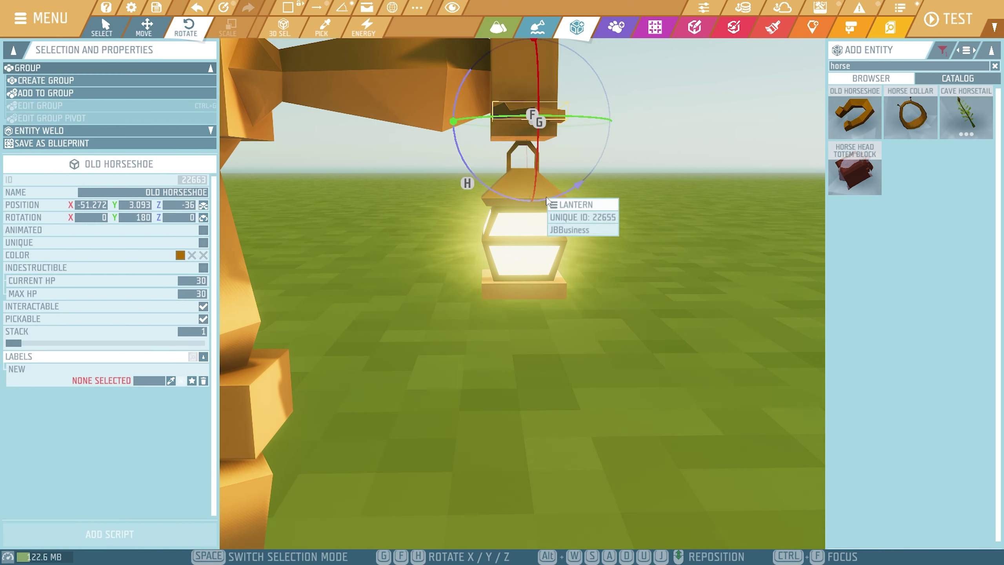
key(h)
key(w)
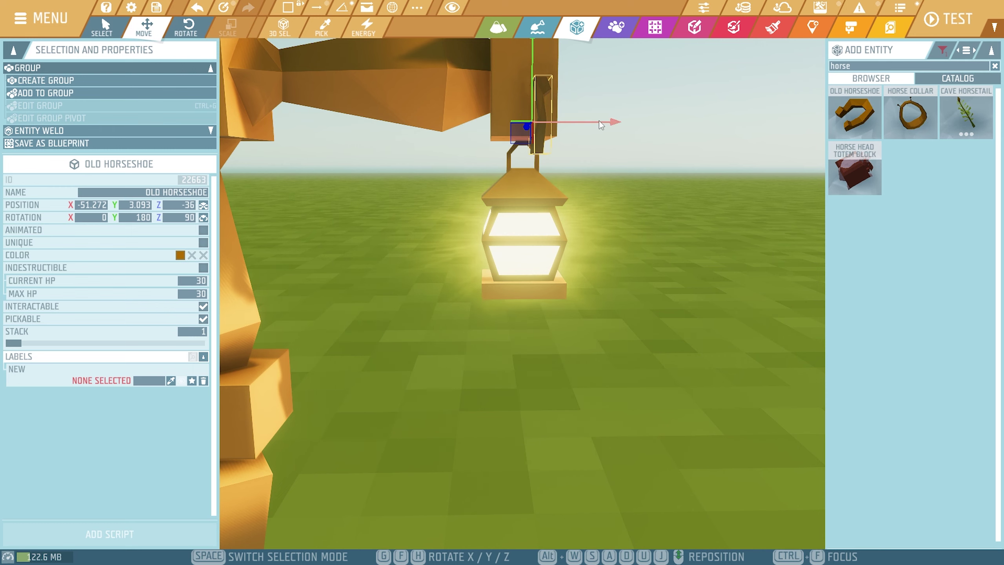
Move the Old Horseshoe to the underside of the arm's end block, at X -51.31, Y 3.08, Z -35.802.
drag(599, 121, 584, 122)
right_drag(614, 140, 671, 131)
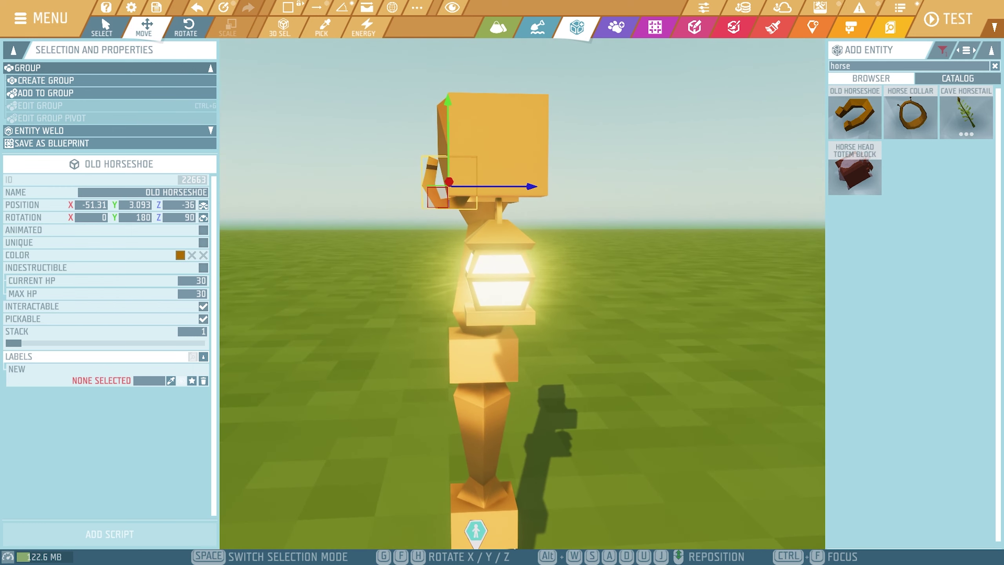
scroll(614, 140, up, 3)
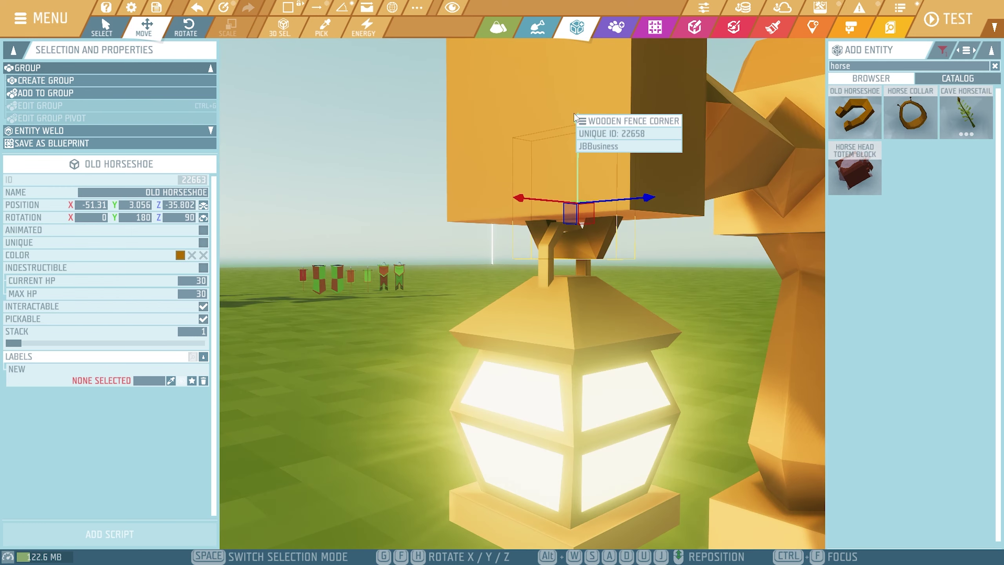
scroll(639, 160, down, 3)
scroll(638, 160, down, 1)
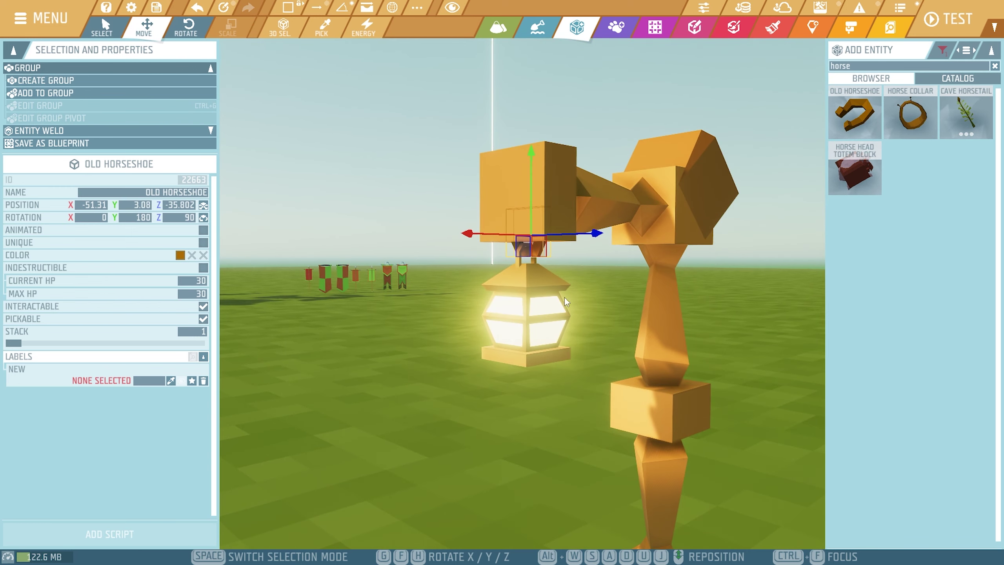
Add the lantern to the horseshoe selection and lower both so the horseshoe hangs just below the arm's end block.
ctrl+click(544, 297)
right_drag(594, 235, 637, 203)
scroll(594, 235, up, 3)
right_drag(544, 244, 528, 260)
scroll(528, 259, down, 3)
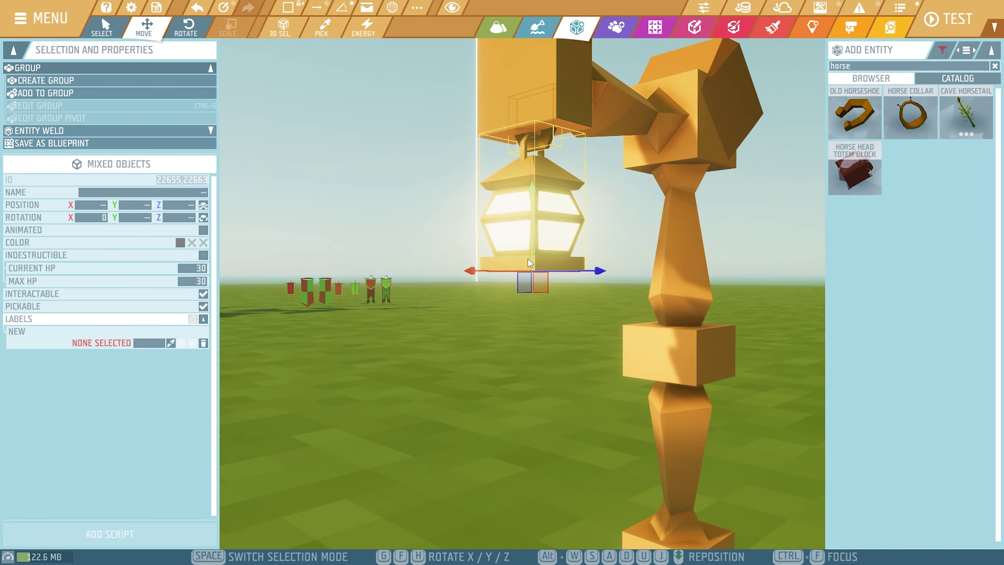
mouse_move(529, 223)
mouse_down()
mouse_move(529, 252)
mouse_move(528, 241)
mouse_up()
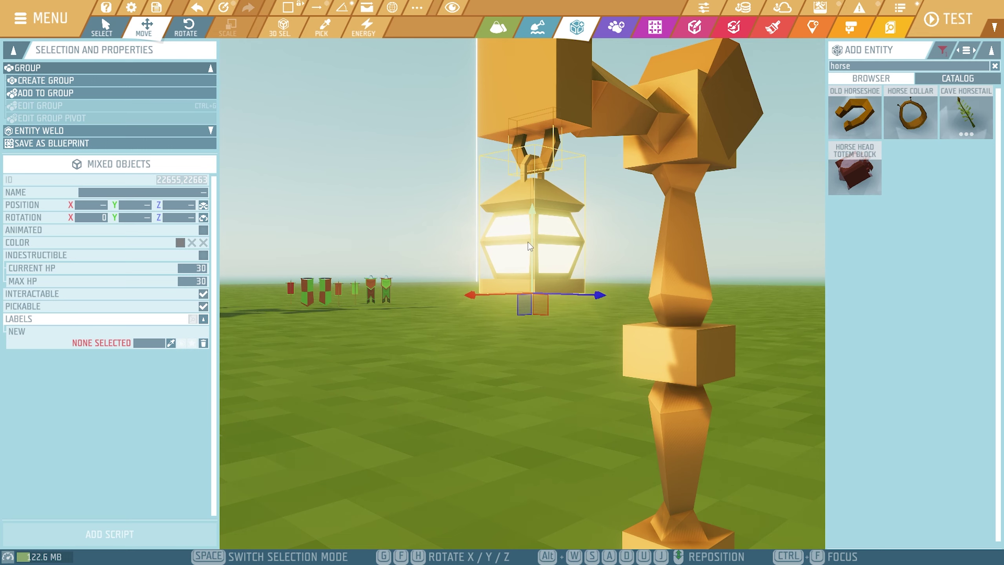
Select all parts of the lamp post and color them dark brown, #644B37.
click(455, 348)
alt+right_drag(455, 348, 672, 368)
scroll(413, 293, down, 4)
alt+right_drag(412, 293, 613, 293)
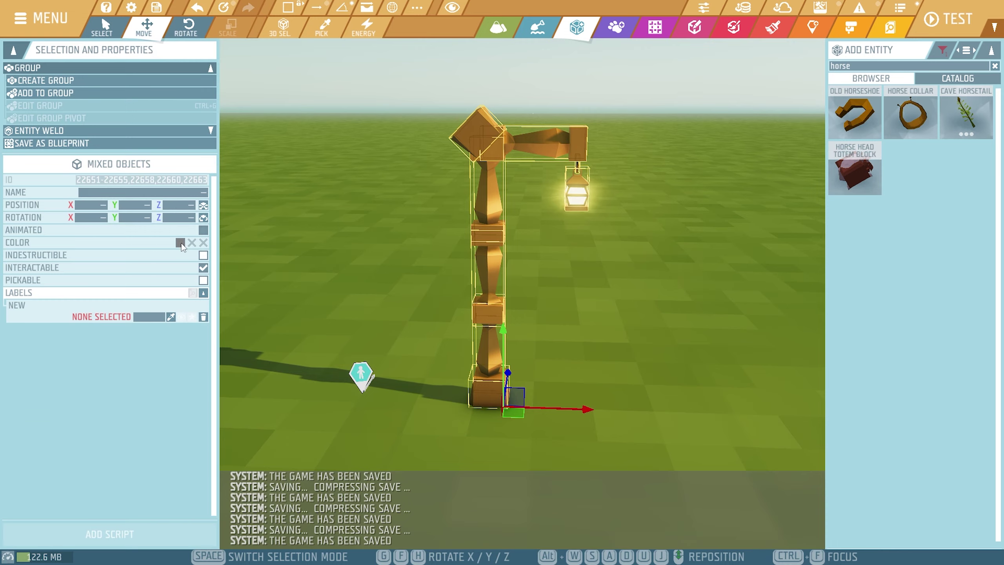
click(181, 242)
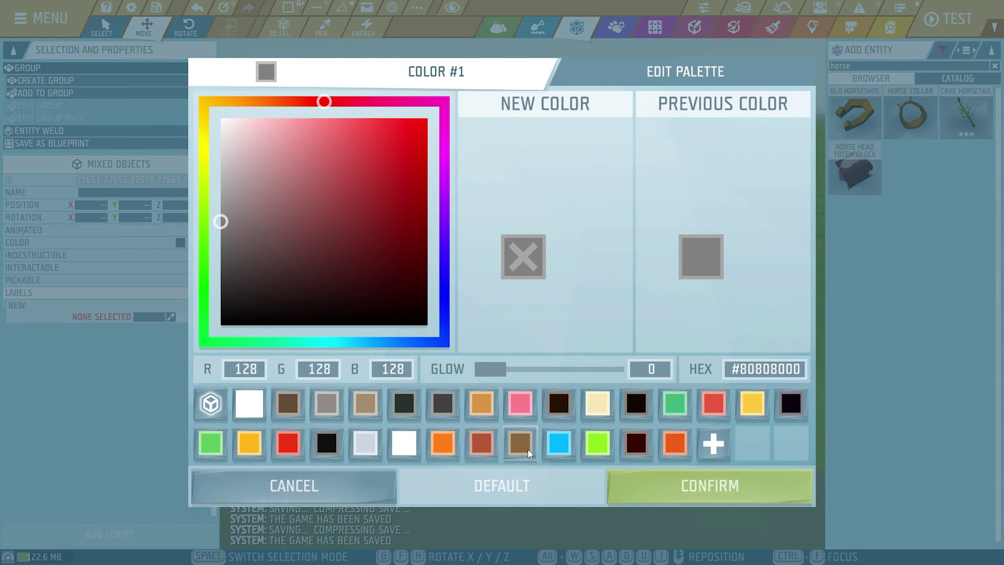
click(288, 403)
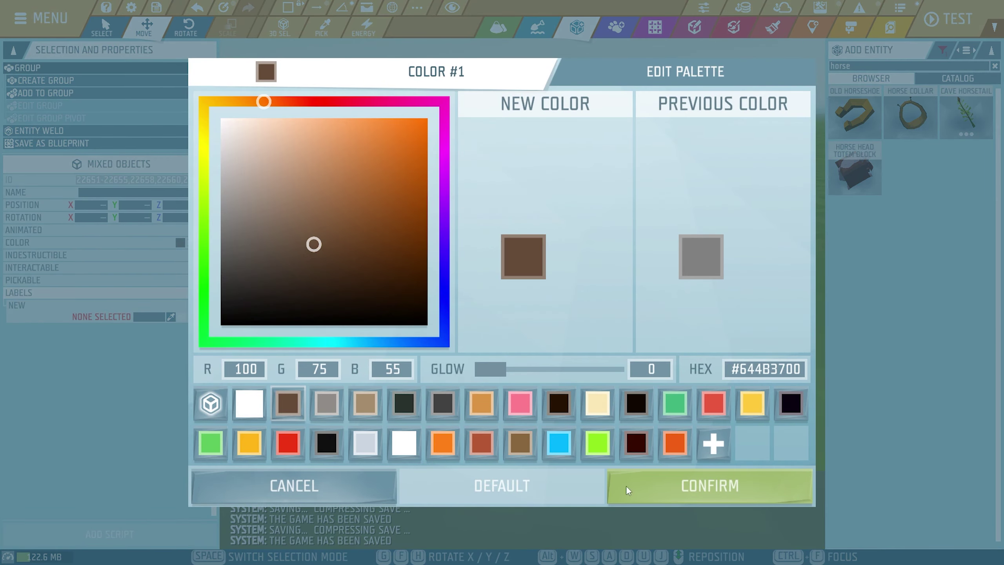
click(707, 483)
Recolor the lantern with the terracotta palette color.
click(574, 194)
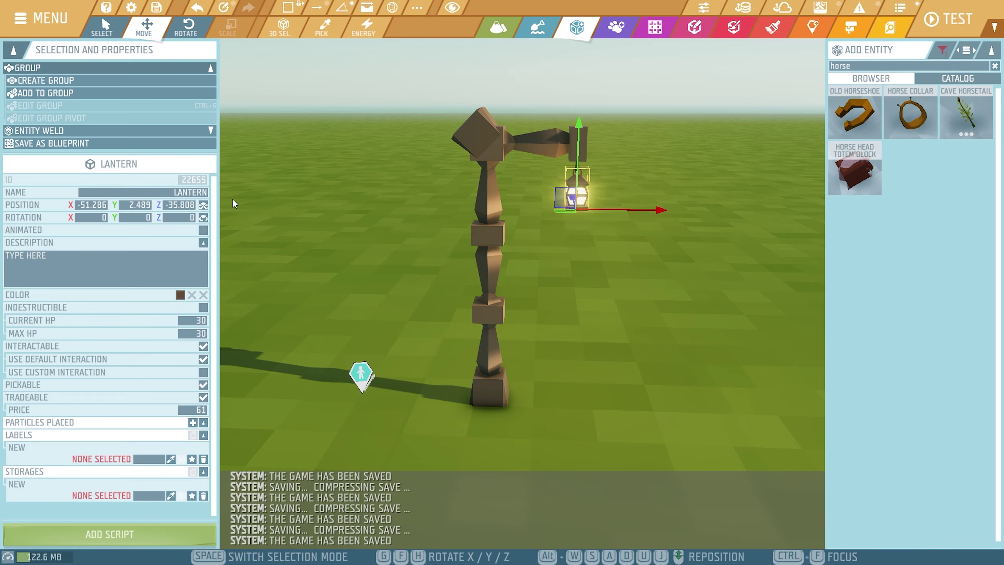
click(180, 294)
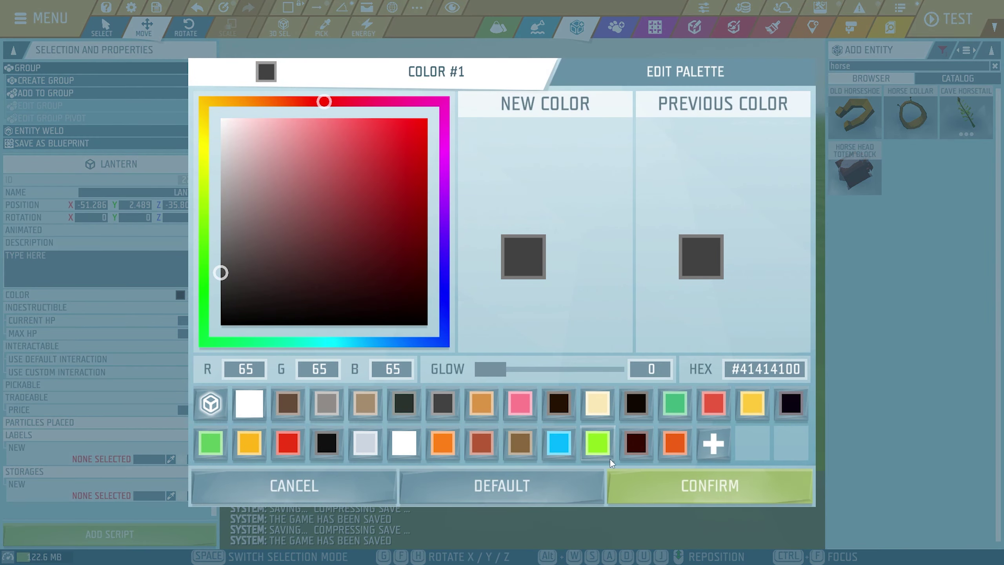
click(481, 442)
click(708, 485)
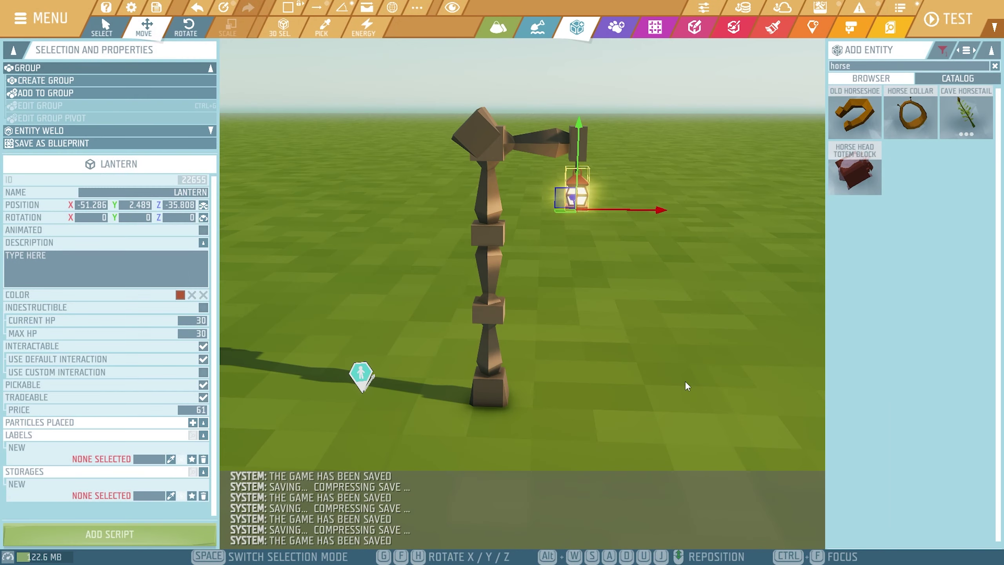
Search the entities for "musket" and place a Musket Ball on the front of the post's head.
click(685, 382)
right_drag(686, 381, 789, 317)
key(w)
key(s)
key(a)
click(874, 61)
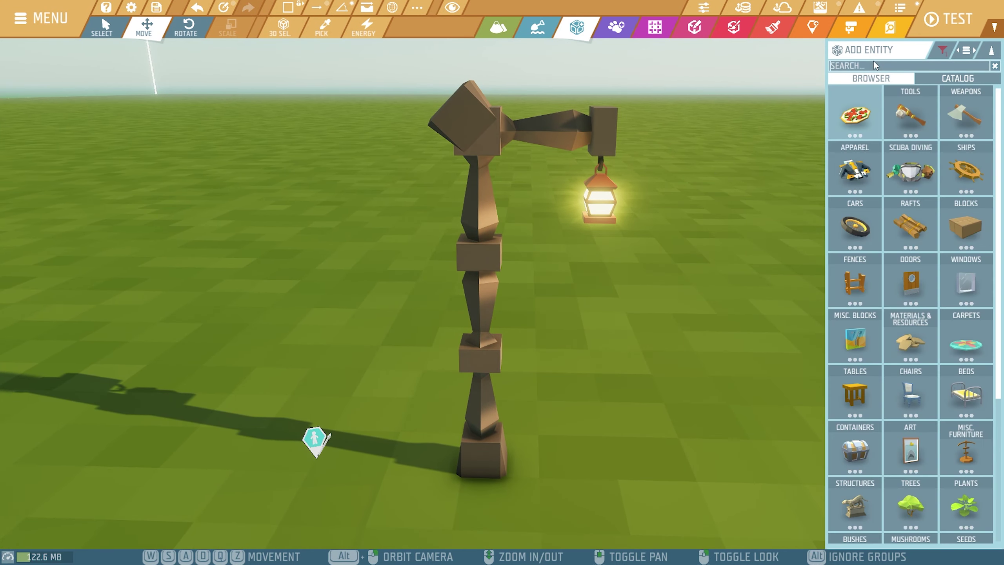
text(musket)
click(850, 122)
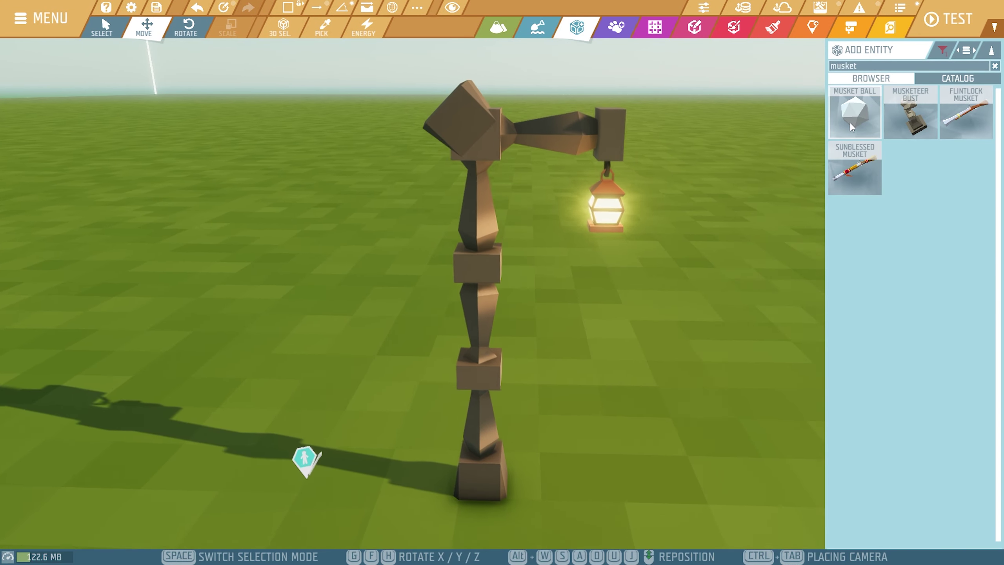
drag(849, 122, 554, 171)
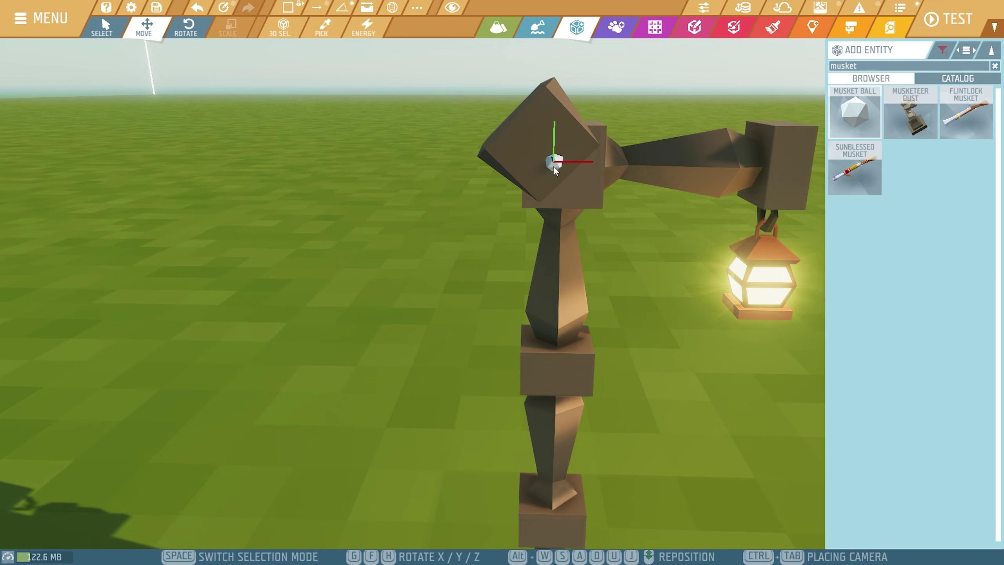
Color the Musket Ball terracotta, #B55936.
click(180, 254)
click(479, 442)
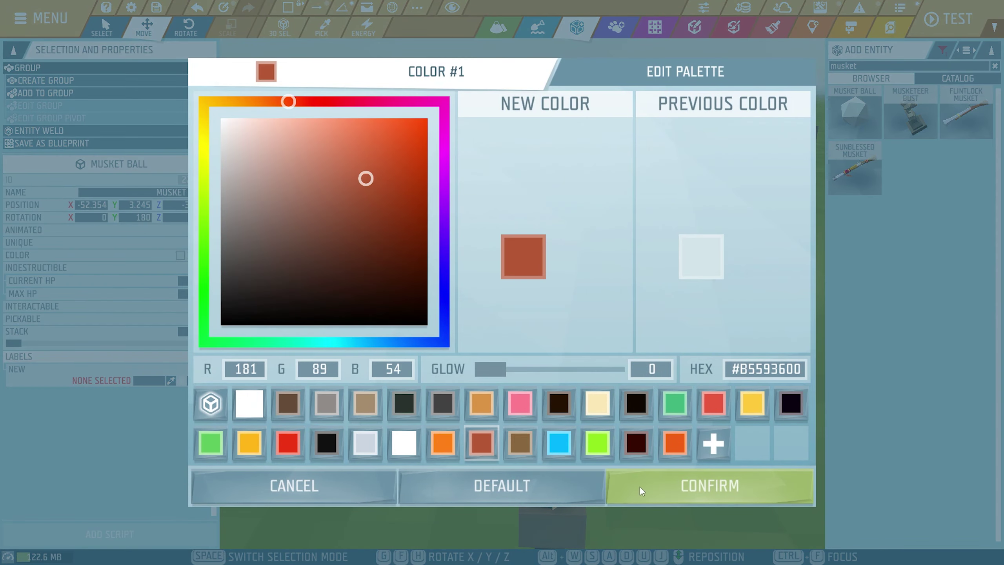
click(639, 485)
click(704, 425)
Distribute Musket Ball studs over the post's blocks and the arm's end block, and save the game.
key(s)
key(d)
right_drag(704, 425, 709, 354)
key(w)
key(a)
click(626, 312)
alt+right_drag(625, 312, 683, 277)
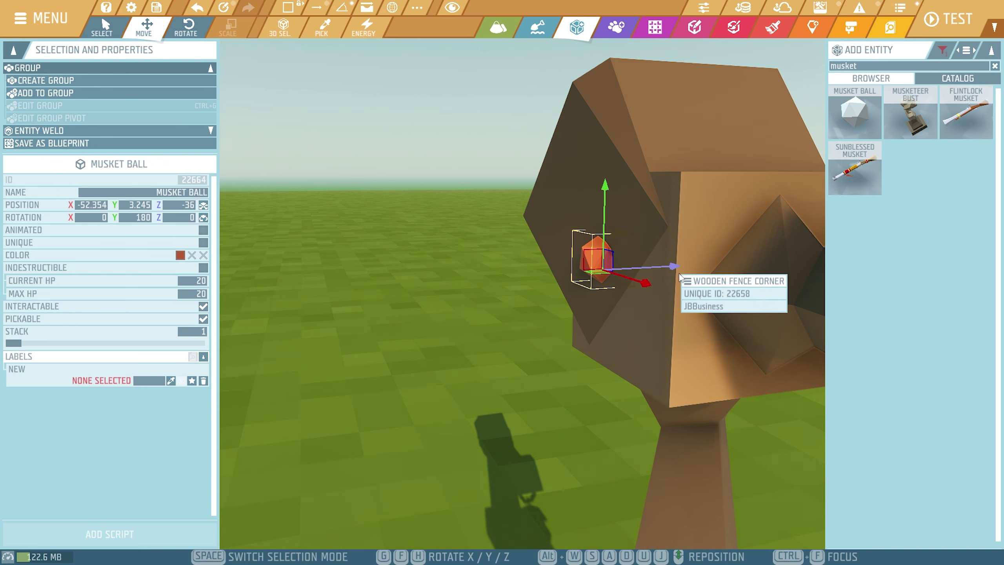
right_drag(679, 274, 650, 269)
key(d)
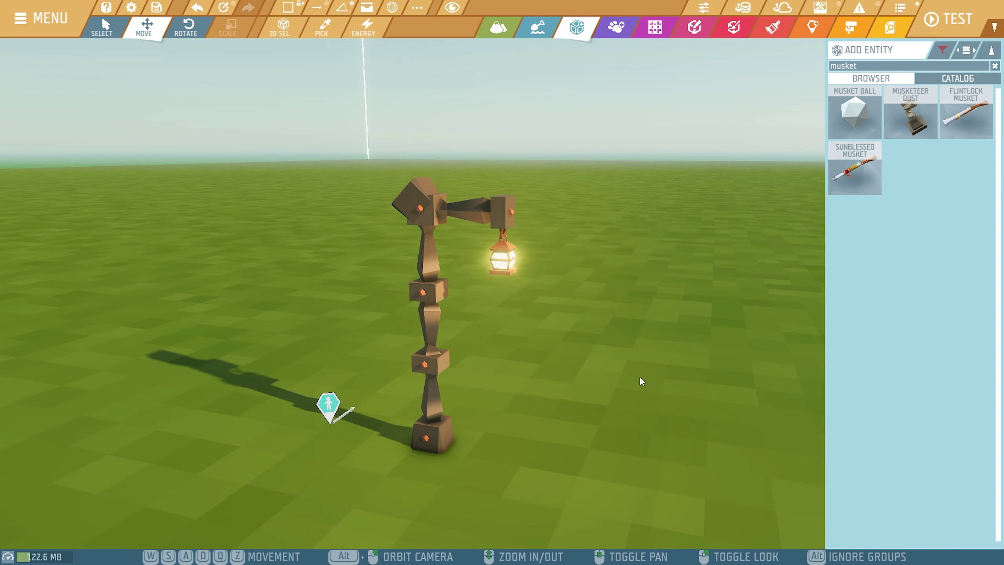
key(ctrl+s)
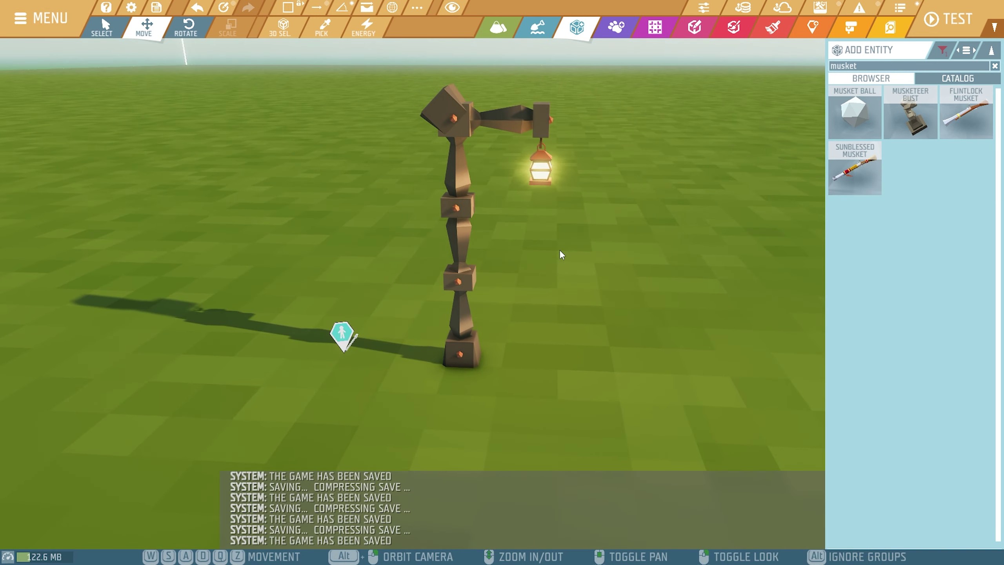
Examine the studded lamp post from several distances and angles, including the horseshoe and lantern up close.
key(w)
right_drag(550, 248, 241, 178)
key(s)
key(d)
key(s)
key(w)
key(w)
key(s)
key(s)
key(s)
key(w)
key(w)
right_drag(633, 221, 712, 204)
key(s)
key(w)
key(w)
key(d)
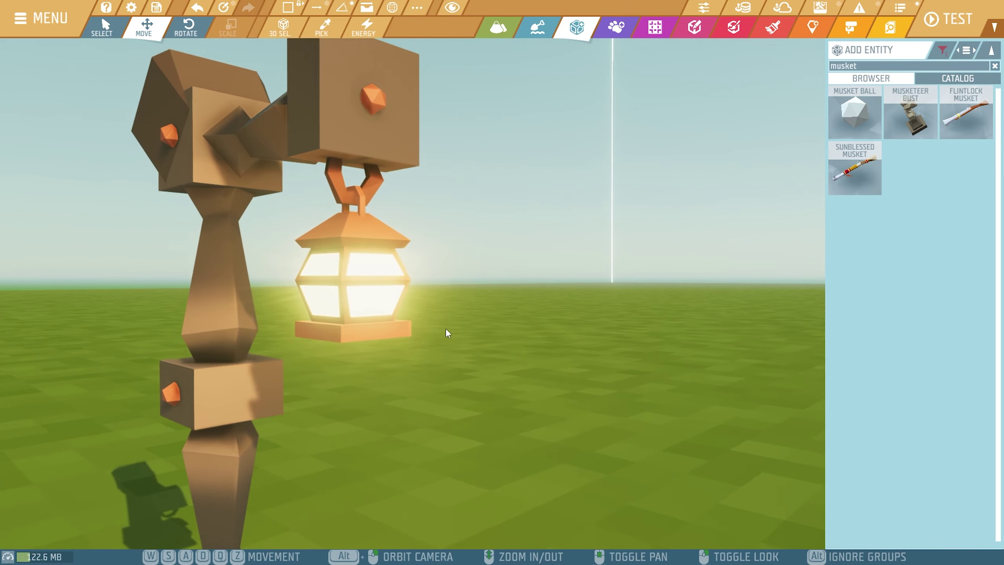
Recolor the lantern with the dark gray palette color.
click(365, 331)
key(a)
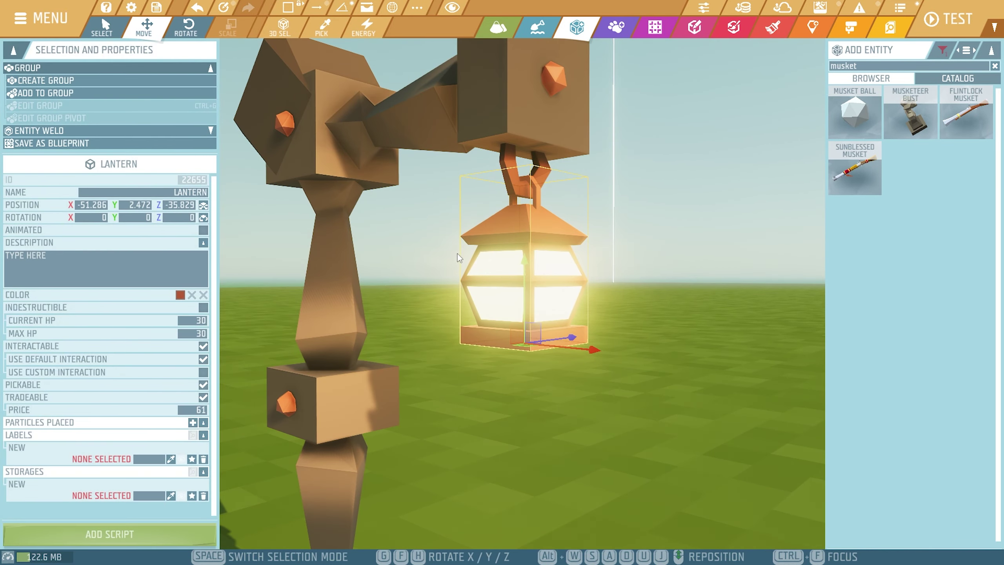
click(180, 295)
click(432, 404)
click(687, 479)
click(659, 296)
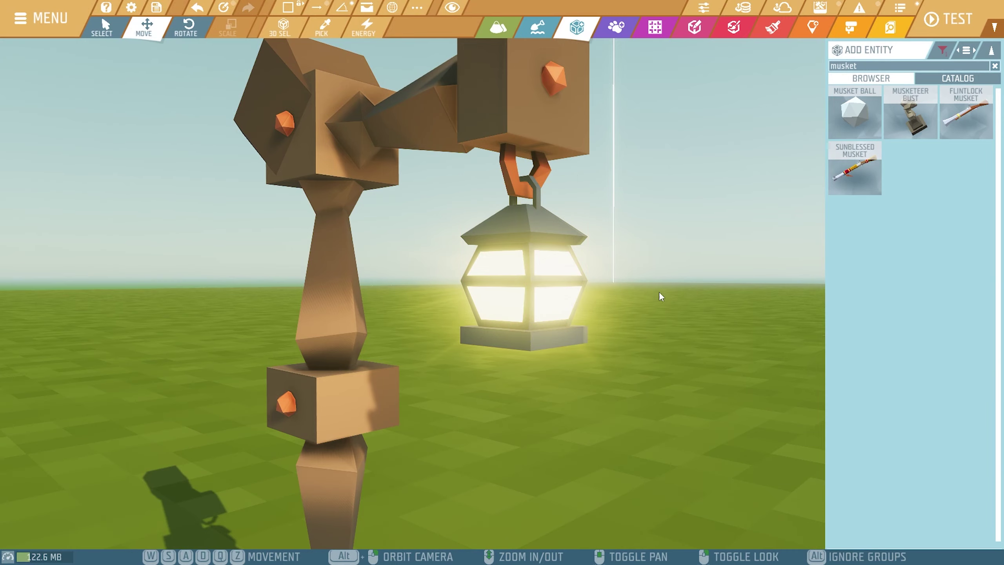
Recolor the Old Horseshoe above the lantern with the dark gray palette color.
click(513, 166)
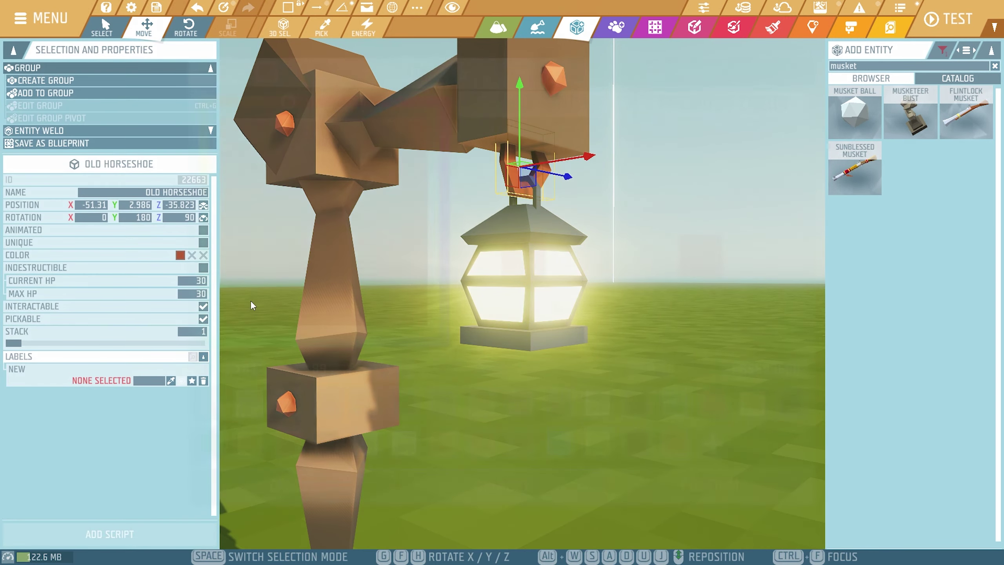
click(180, 255)
click(455, 405)
click(647, 485)
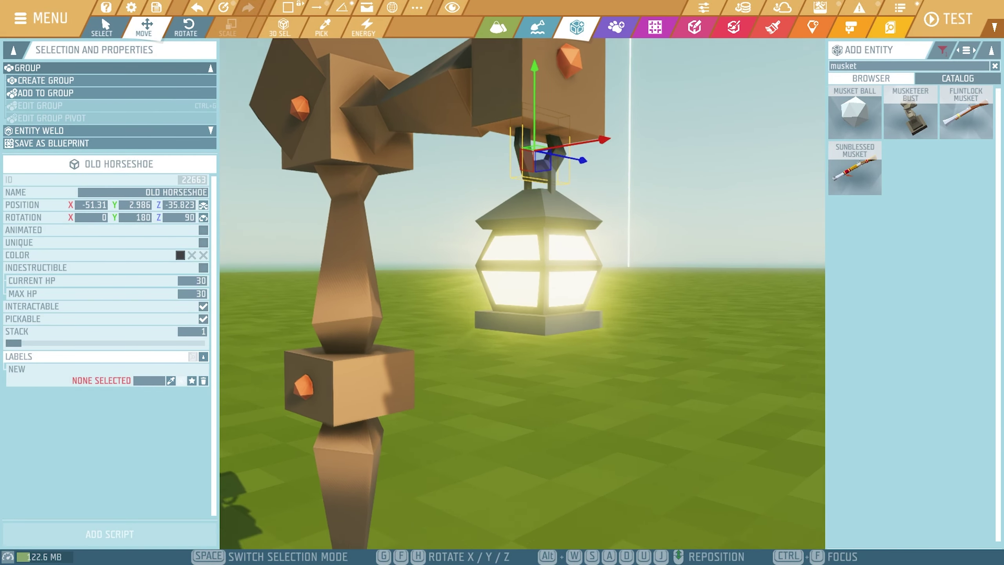
Search the entities for "banner" and preview the upright red Banner with the pointed pole beside the lamp post.
click(669, 368)
key(s)
right_drag(668, 367, 764, 448)
key(d)
key(a)
key(d)
right_drag(412, 293, 719, 301)
key(a)
mouse_move(439, 373)
alt+mouse_down()
mouse_move(415, 372)
mouse_move(466, 373)
mouse_move(443, 372)
alt+mouse_up()
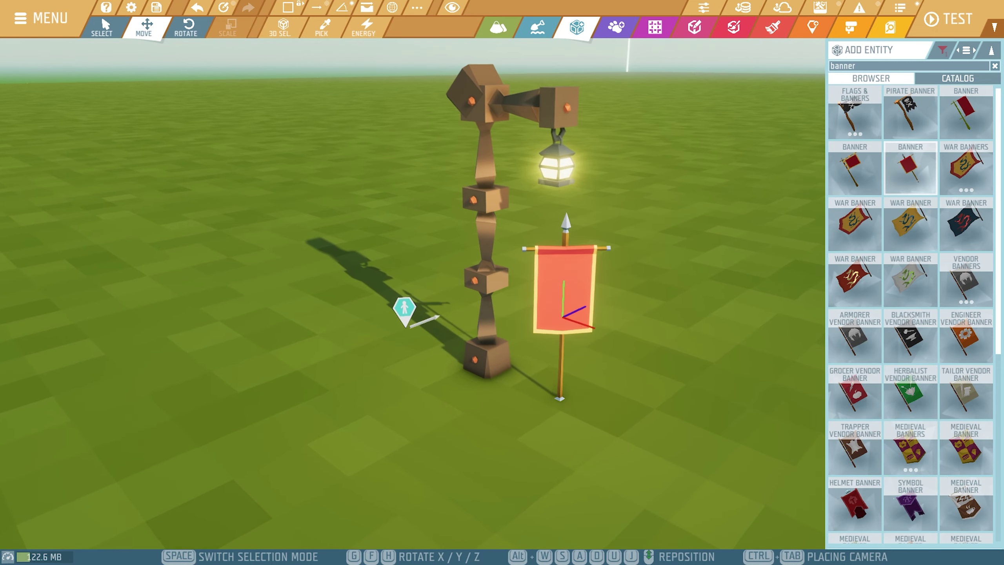
right_drag(559, 398, 504, 419)
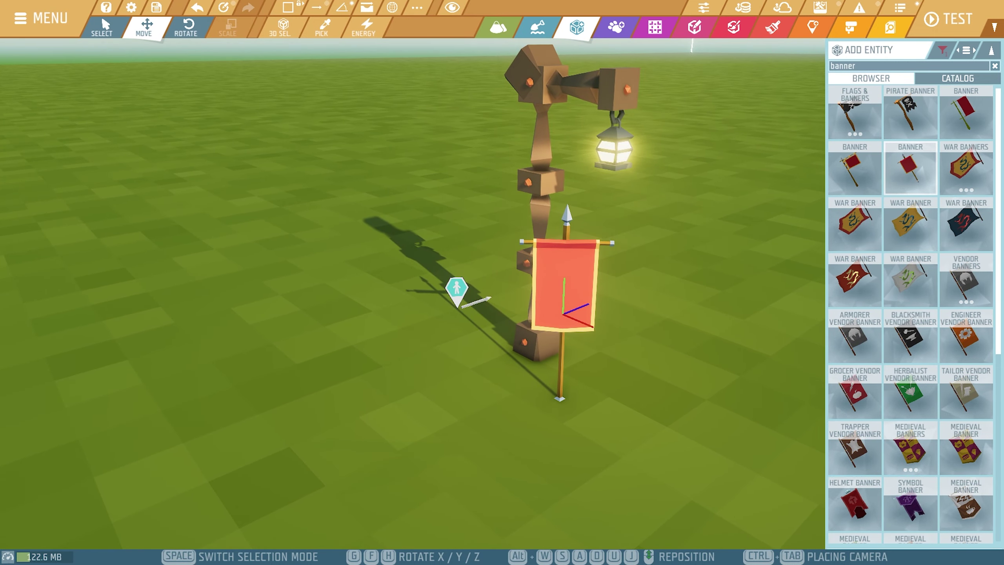
right_drag(559, 398, 564, 399)
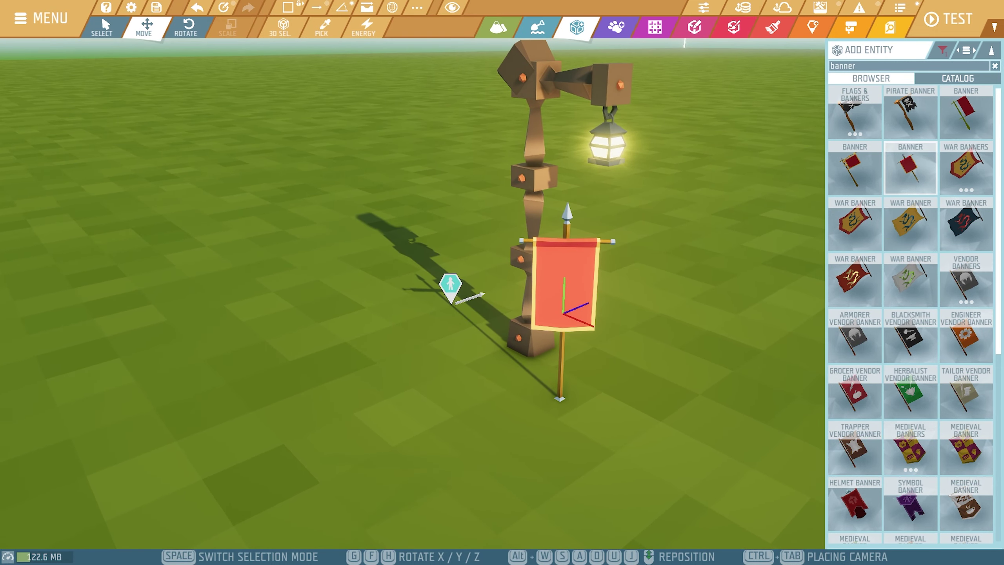
Place the red Banner with the green side pole against the lamp post and shift it along Z into the post.
click(966, 111)
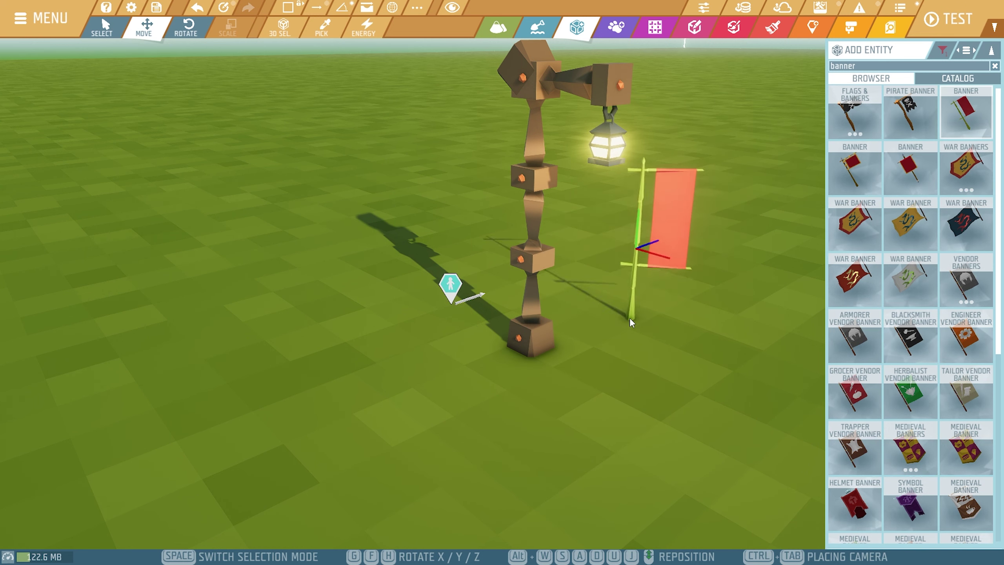
drag(552, 354, 518, 349)
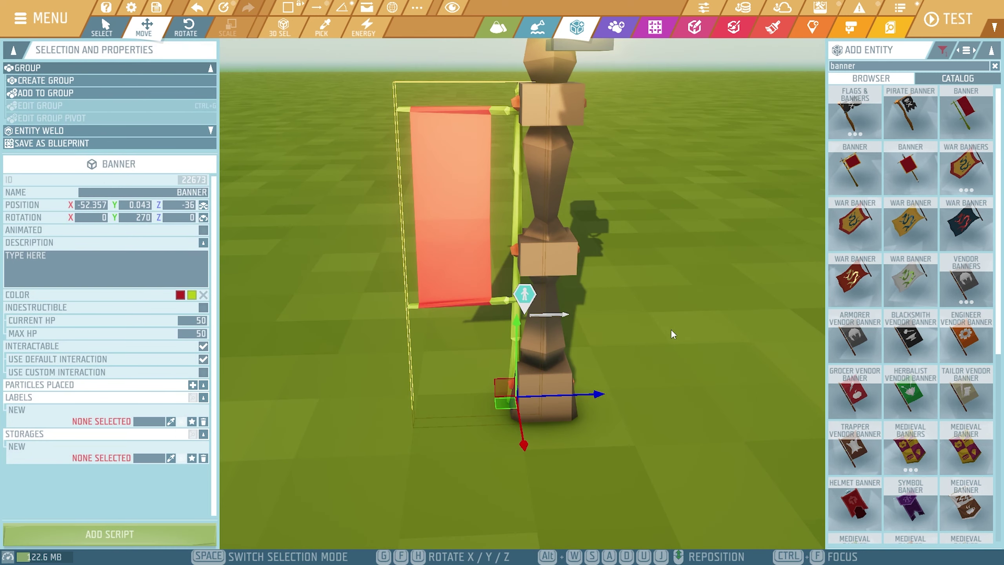
scroll(671, 330, down, 2)
drag(581, 355, 597, 358)
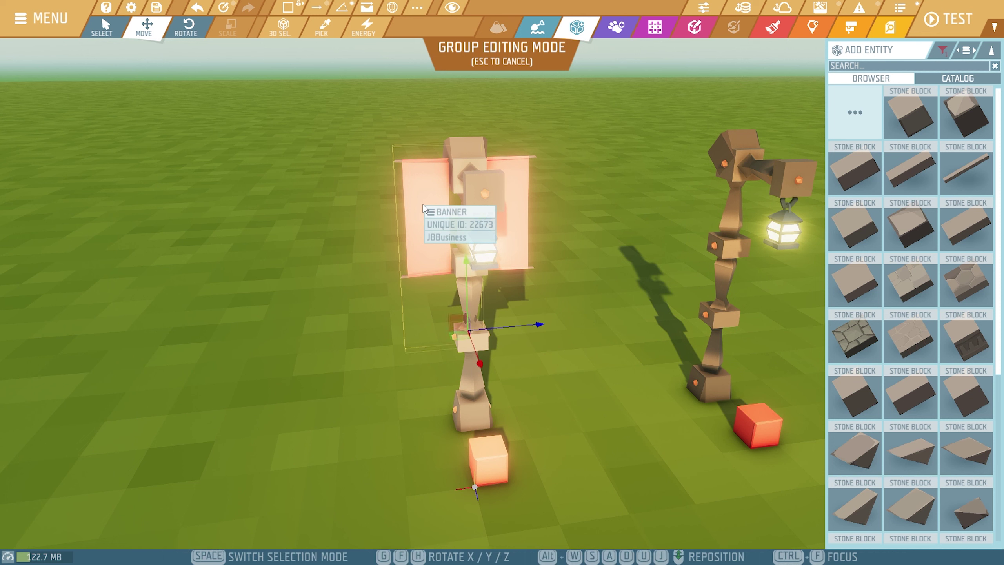
Select the first banner on the grouped lamp post while editing the group.
click(422, 204)
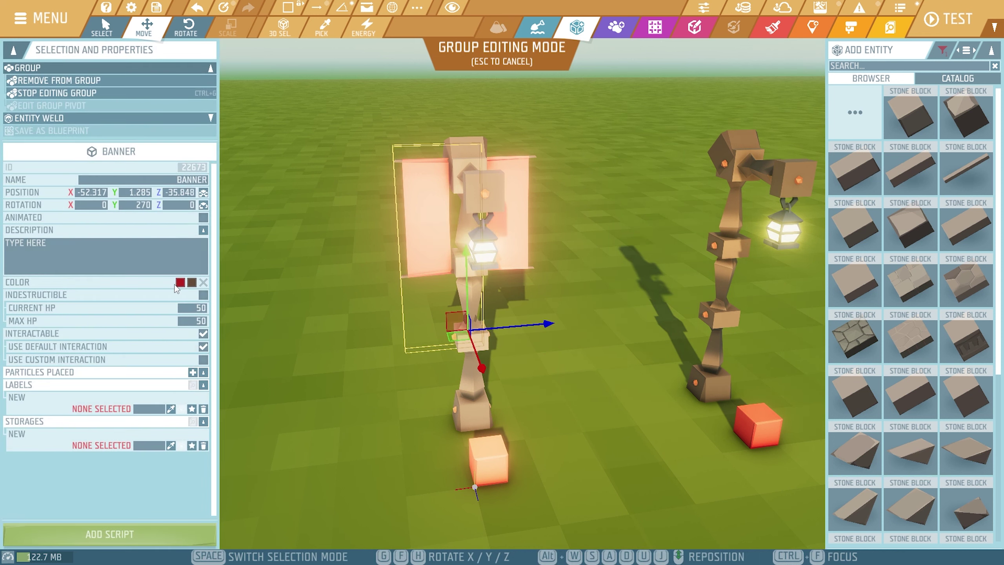